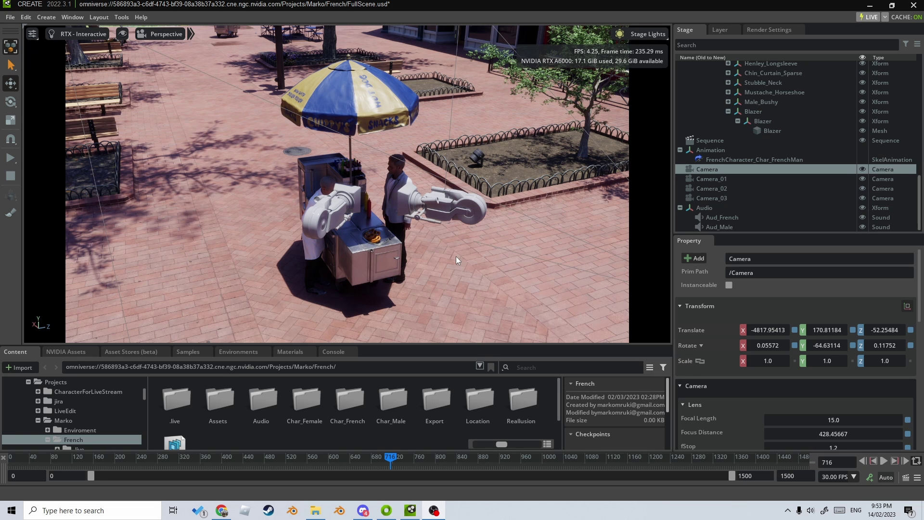
- Switch the viewport renderer to RTX - Real-Time
{"action": "right_click_drag", "start_coordinate": [558, 183], "coordinate": [572, 178]}
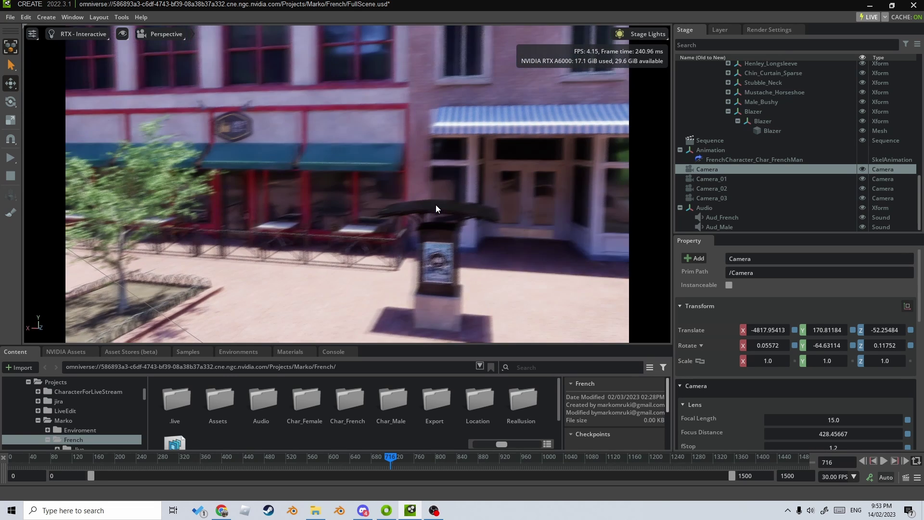
{"action": "right_click_drag", "start_coordinate": [346, 229], "coordinate": [322, 233]}
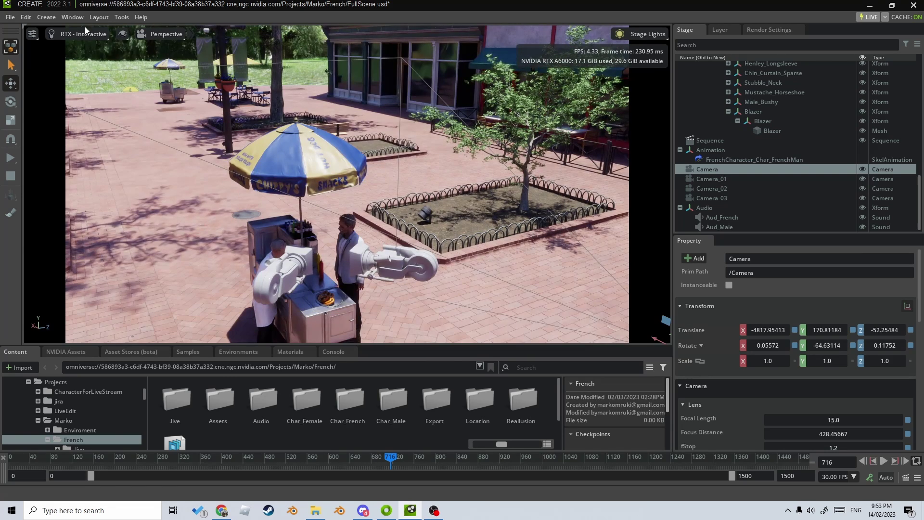
{"action": "left_click", "coordinate": [85, 33]}
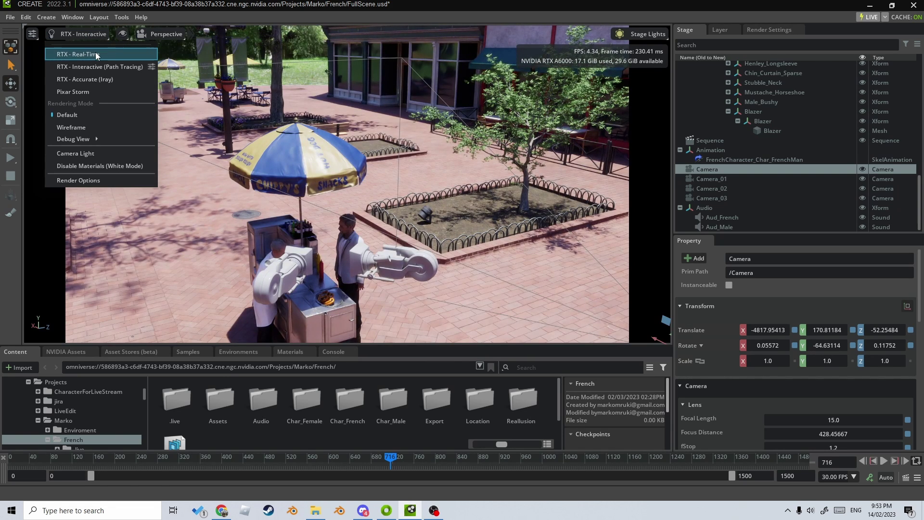
{"action": "left_click", "coordinate": [95, 54]}
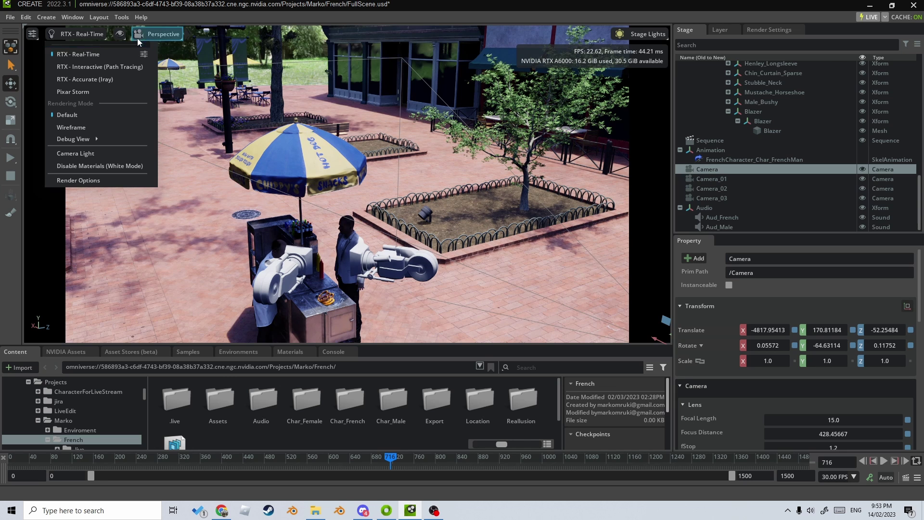
{"action": "left_click", "coordinate": [433, 202]}
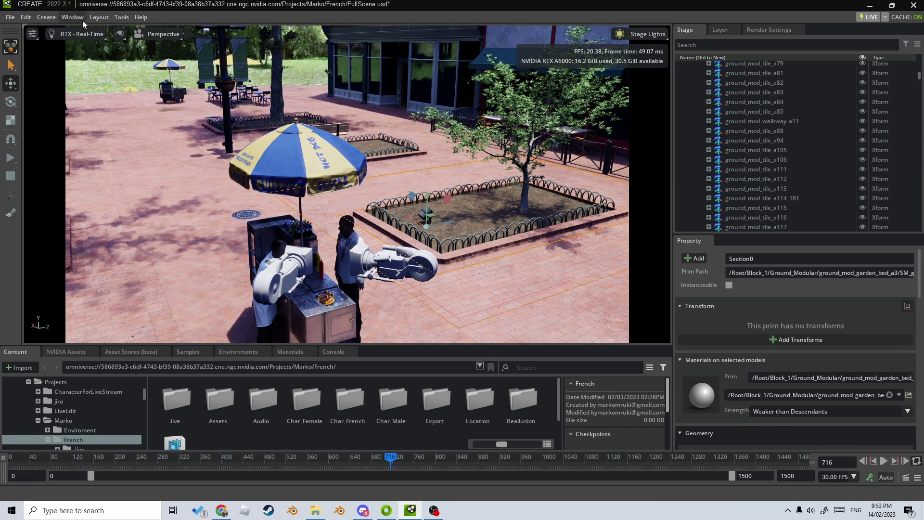
- Open the Sequencer and enlarge it for more track space below the viewport
{"action": "left_click", "coordinate": [81, 19]}
{"action": "mouse_move", "coordinate": [90, 35]}
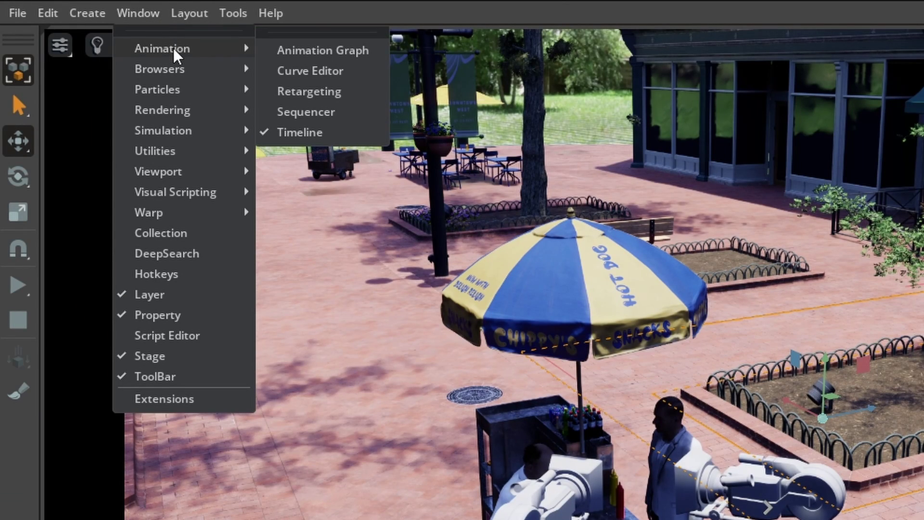
{"action": "left_click", "coordinate": [342, 114]}
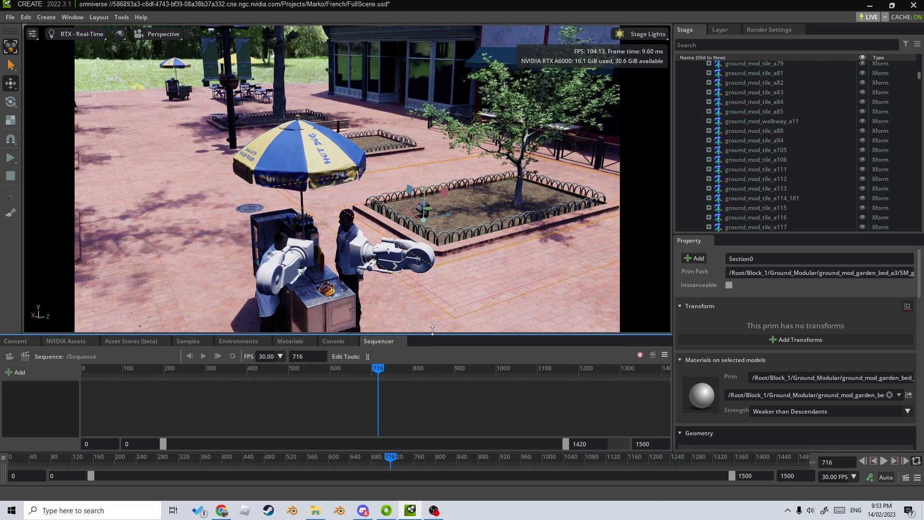
{"action": "left_click_drag", "start_coordinate": [432, 329], "coordinate": [433, 287]}
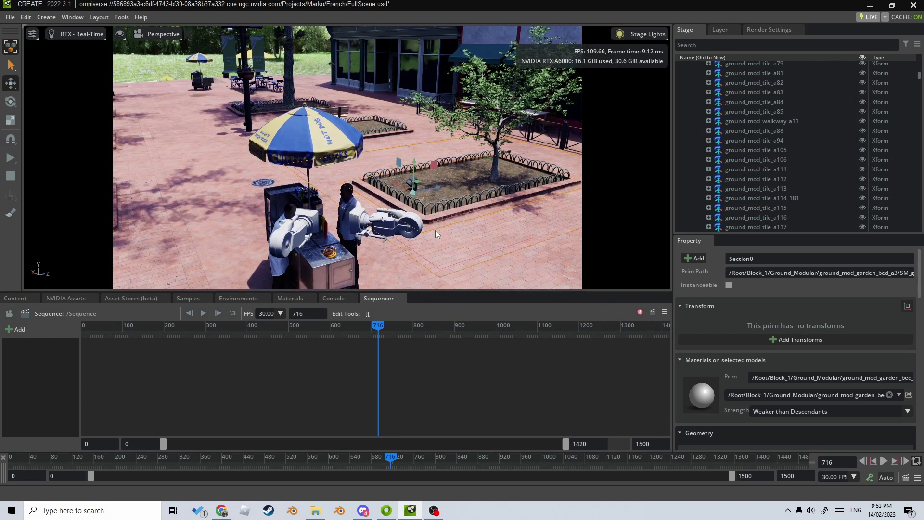
{"action": "right_click_drag", "start_coordinate": [430, 242], "coordinate": [426, 251]}
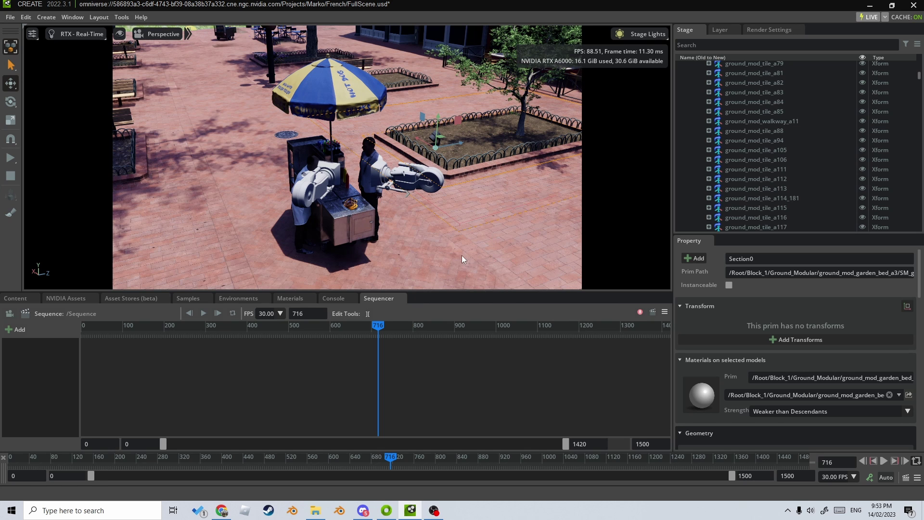
- Collapse the Root prim and add the Char_FrenchMan skeleton and the CC3__Caleb SkelRoot to the Sequencer as separate tracks
{"action": "scroll", "coordinate": [700, 185], "scroll_direction": "up", "scroll_amount": 10}
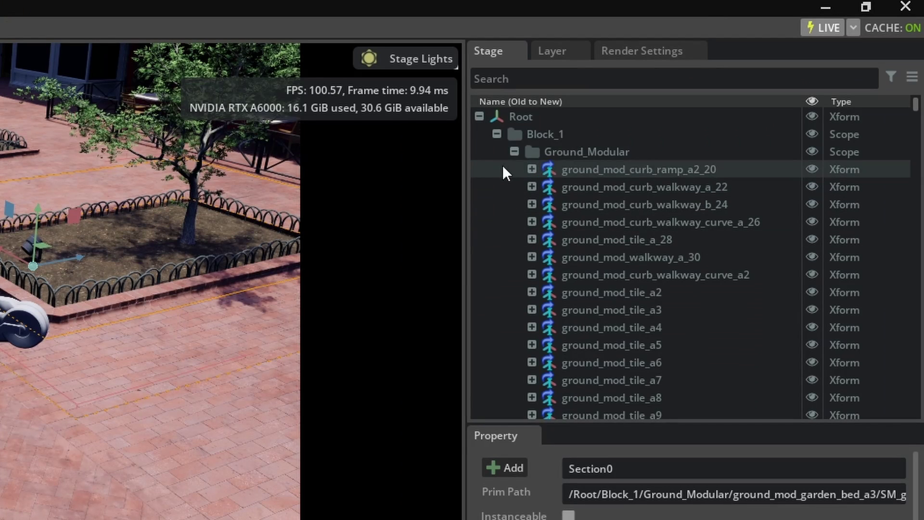
{"action": "left_click", "coordinate": [689, 75]}
{"action": "left_click", "coordinate": [479, 117]}
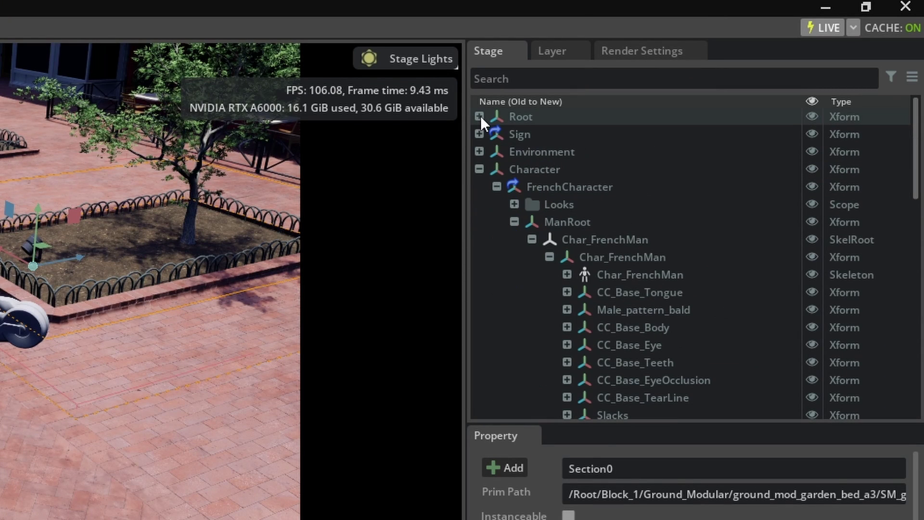
{"action": "left_click", "coordinate": [525, 169]}
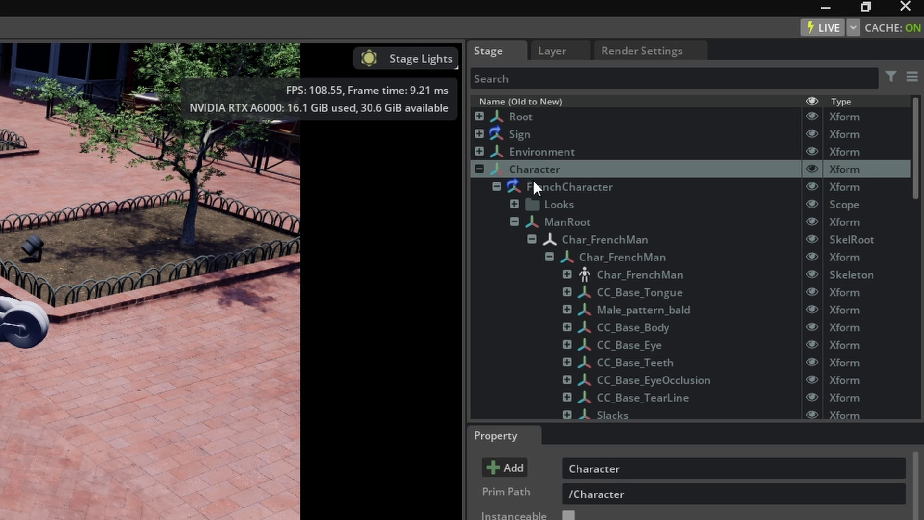
{"action": "left_click", "coordinate": [596, 272]}
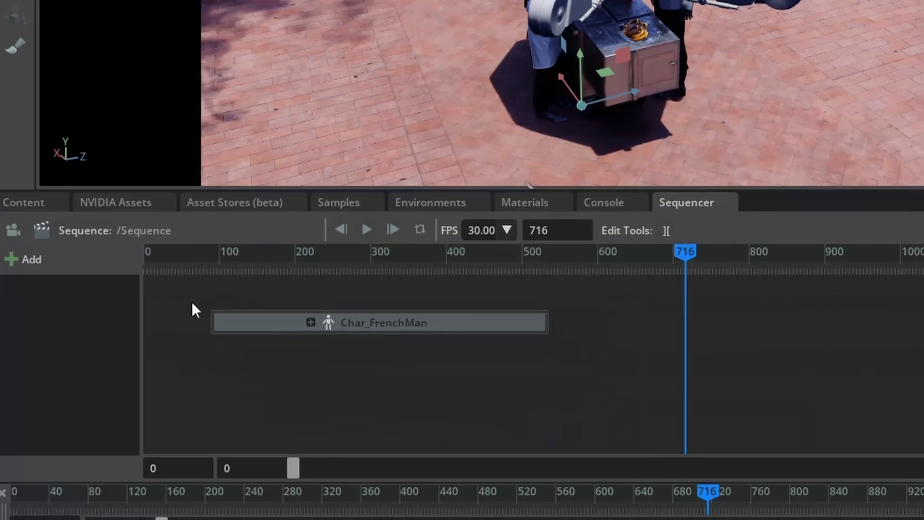
{"action": "mouse_move", "coordinate": [192, 305]}
{"action": "left_mouse_down"}
{"action": "mouse_move", "coordinate": [169, 299]}
{"action": "mouse_move", "coordinate": [183, 298]}
{"action": "left_mouse_up"}
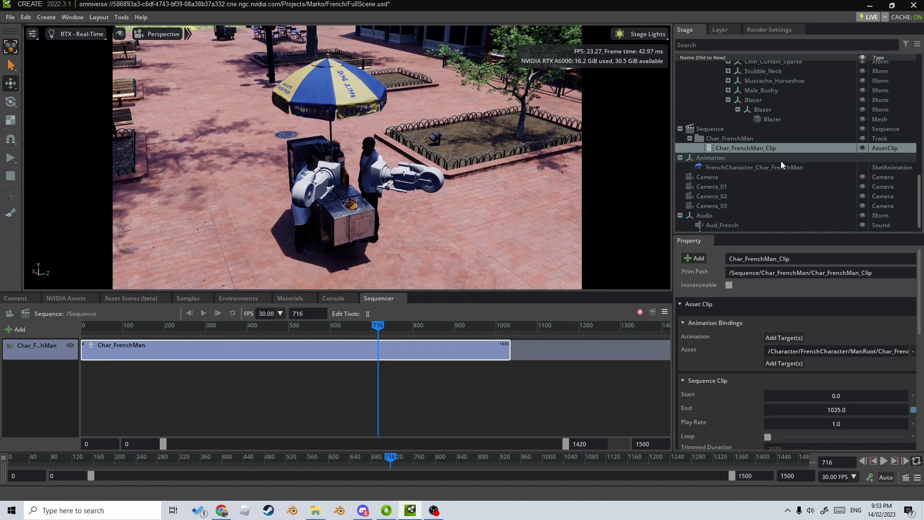
{"action": "scroll", "coordinate": [740, 156], "scroll_direction": "up", "scroll_amount": 5}
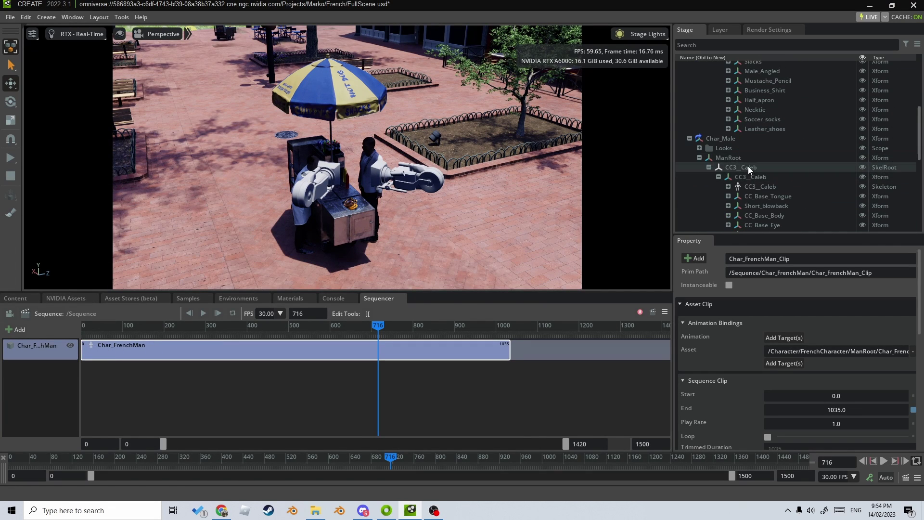
{"action": "left_click_drag", "start_coordinate": [747, 166], "coordinate": [125, 374]}
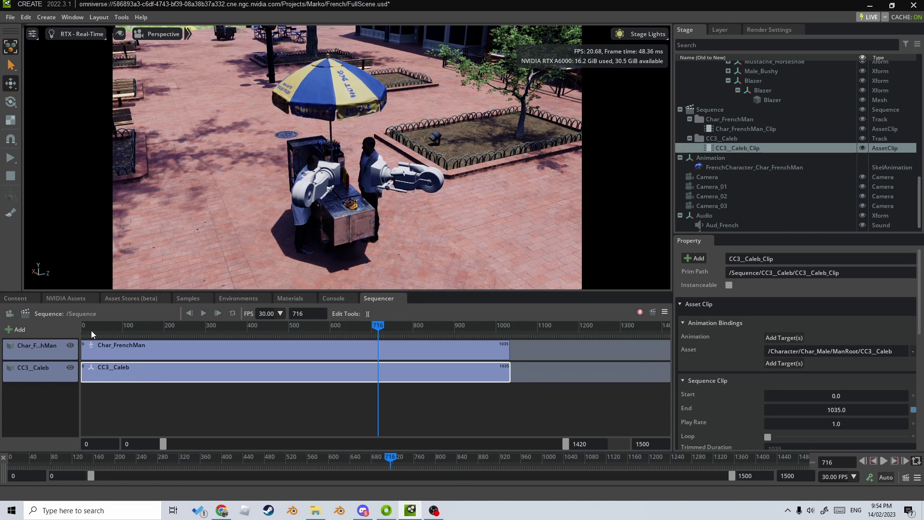
- Try splitting the CC3__Caleb clip at frame 380 and shifting its second part to start at frame 433, and undo the edits
{"action": "left_click_drag", "start_coordinate": [91, 330], "coordinate": [238, 339]}
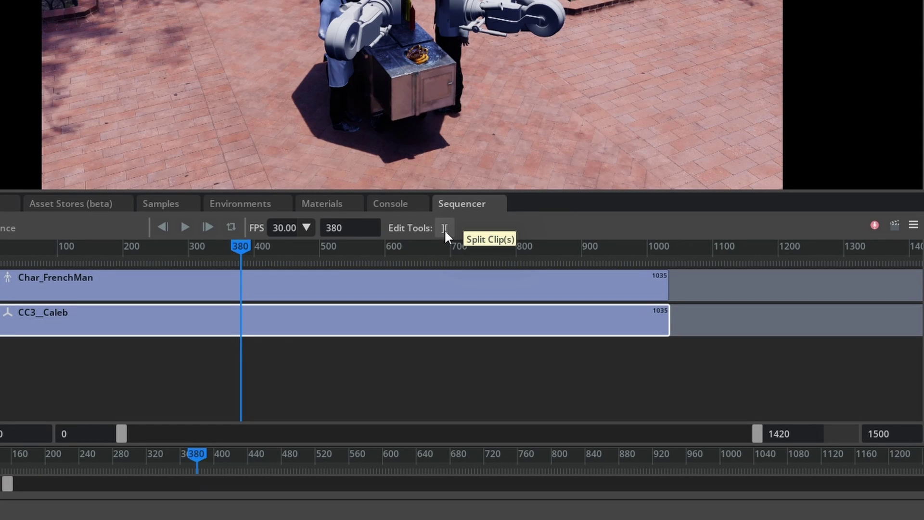
{"action": "left_click", "coordinate": [444, 229]}
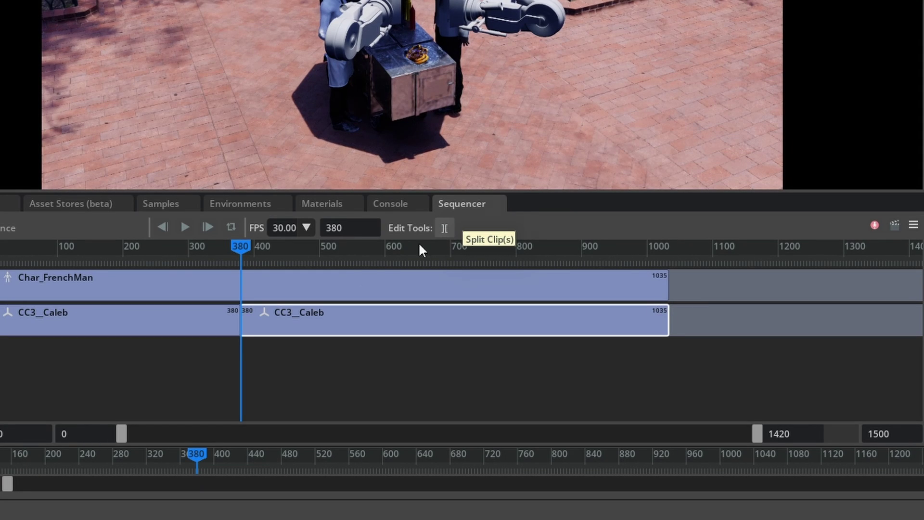
{"action": "left_click_drag", "start_coordinate": [313, 315], "coordinate": [407, 313]}
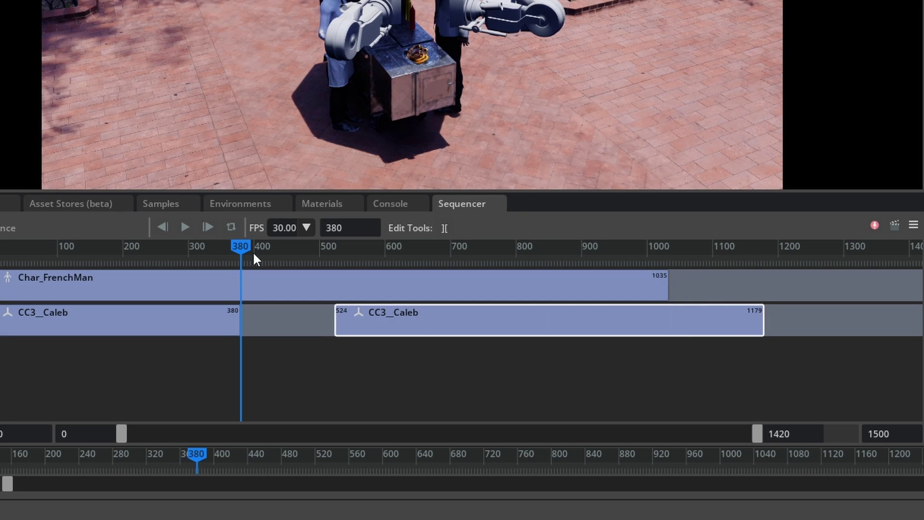
{"action": "left_click_drag", "start_coordinate": [252, 251], "coordinate": [611, 252]}
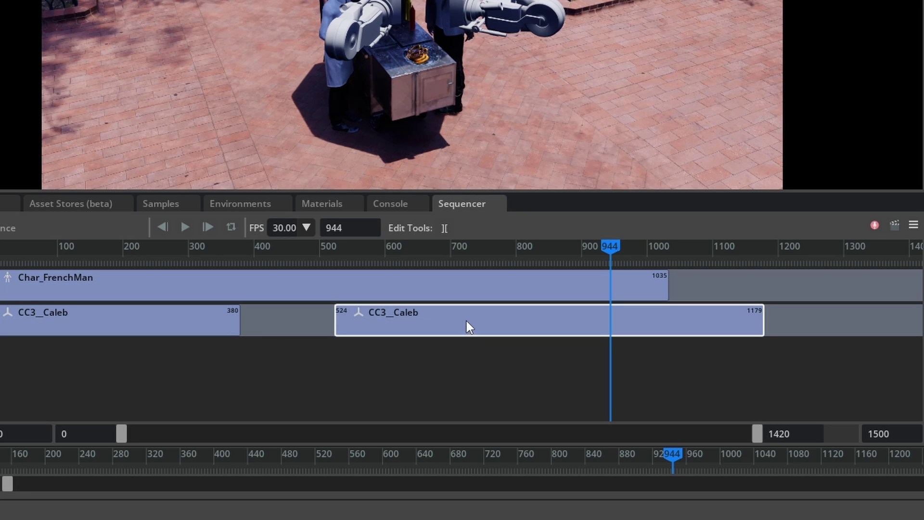
{"action": "left_click_drag", "start_coordinate": [466, 321], "coordinate": [419, 306]}
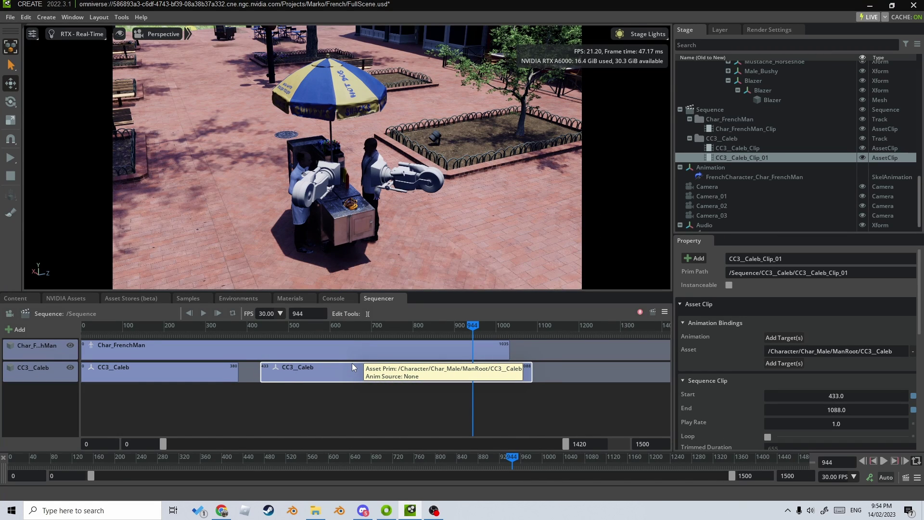
{"action": "key", "text": "ctrl+z"}
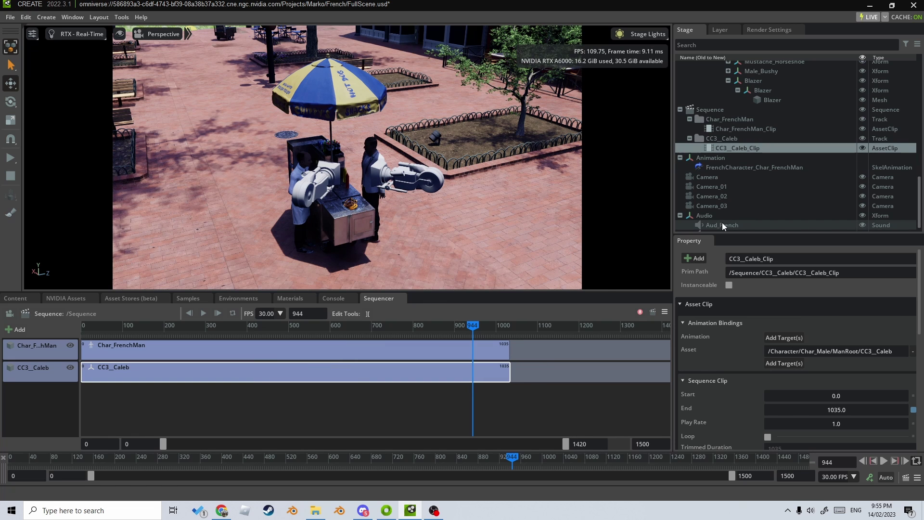
- Try adding the Aud_French sound to the Sequencer as a track, and delete that track
{"action": "left_click_drag", "start_coordinate": [722, 222], "coordinate": [122, 397]}
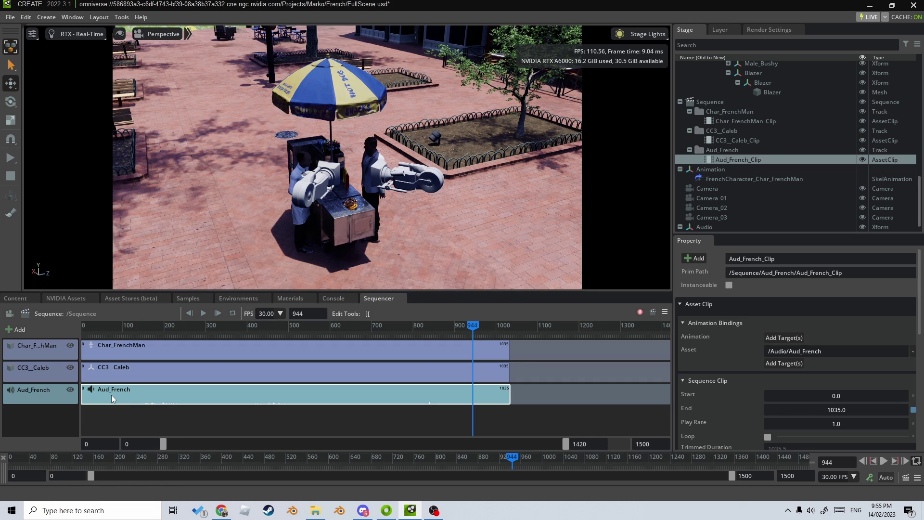
{"action": "key", "text": "Delete"}
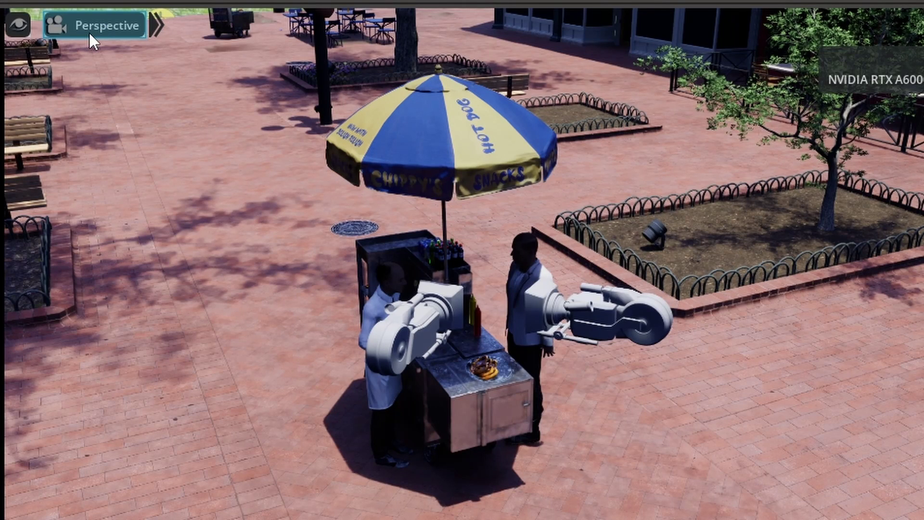
- Look through Camera, Camera_01, Camera_02 and Camera_03 in the viewport, returning to the Camera_01 view
{"action": "left_click", "coordinate": [92, 29]}
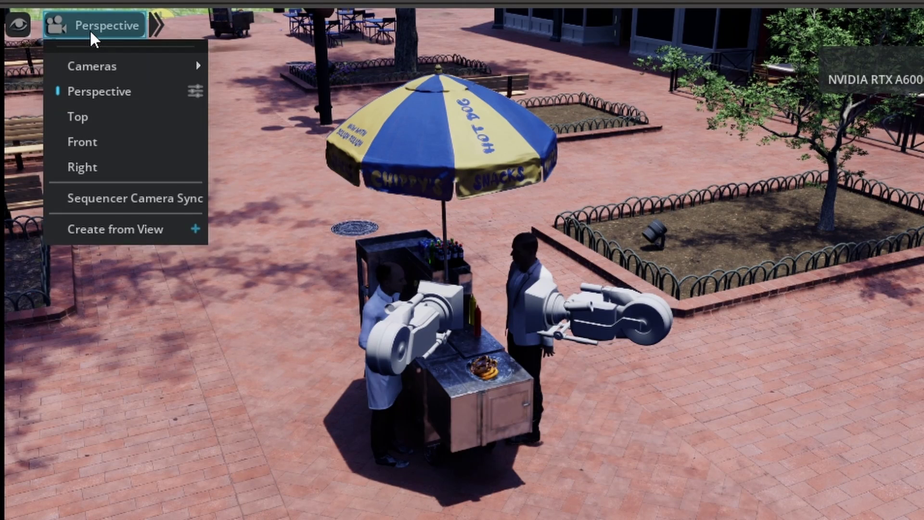
{"action": "mouse_move", "coordinate": [103, 66]}
{"action": "left_click", "coordinate": [247, 65]}
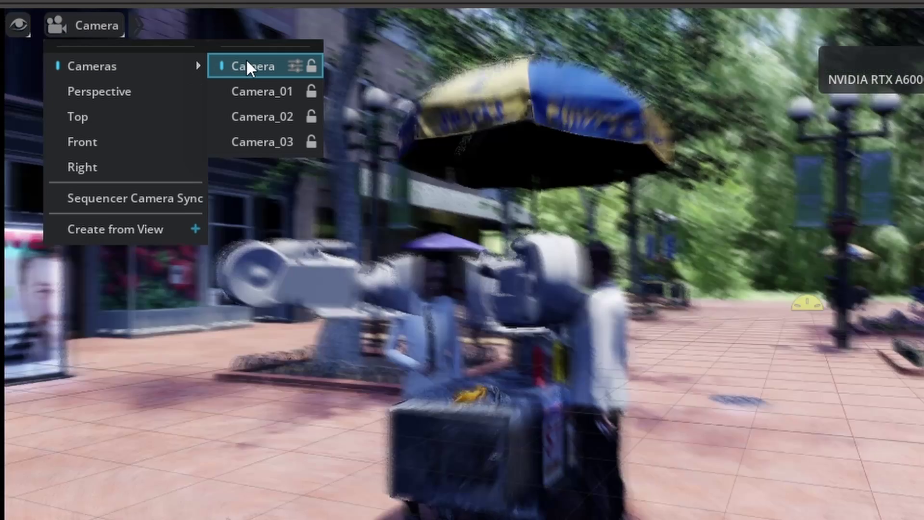
{"action": "left_click", "coordinate": [259, 90]}
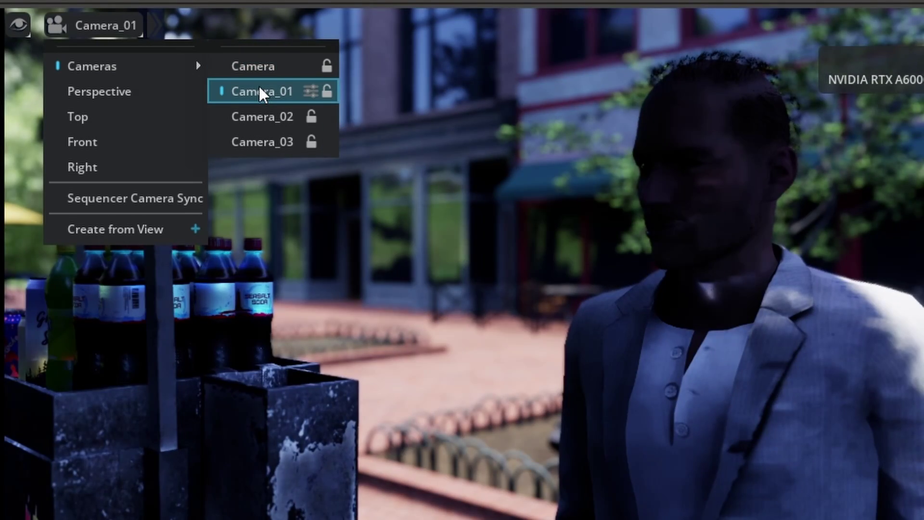
{"action": "left_click", "coordinate": [281, 115]}
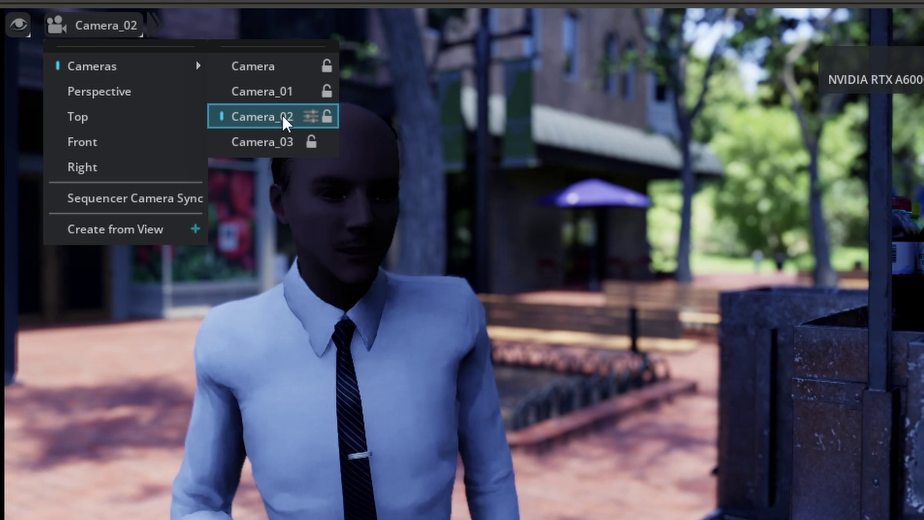
{"action": "left_click", "coordinate": [282, 140]}
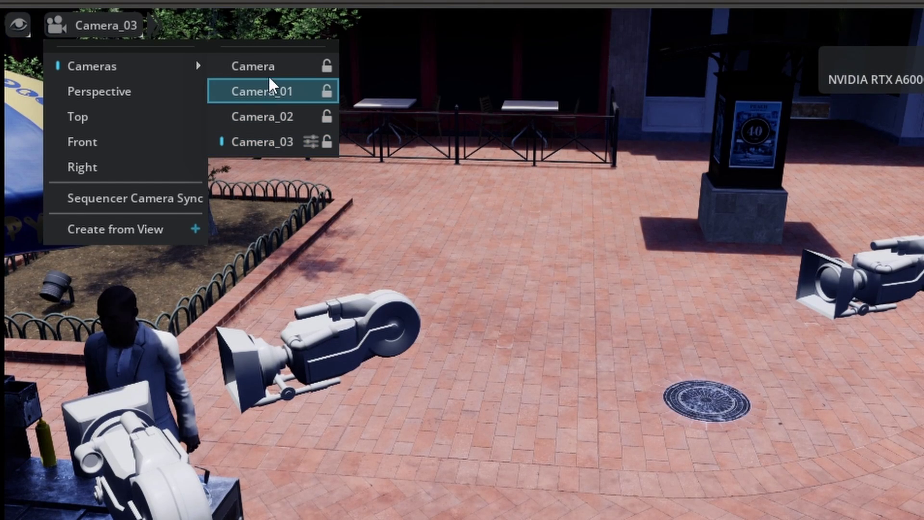
{"action": "left_click", "coordinate": [270, 91]}
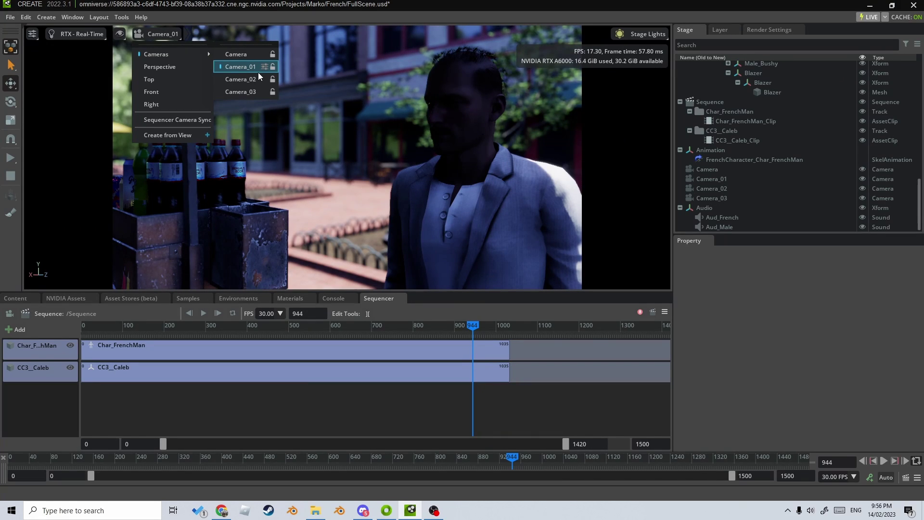
{"action": "left_click", "coordinate": [273, 68]}
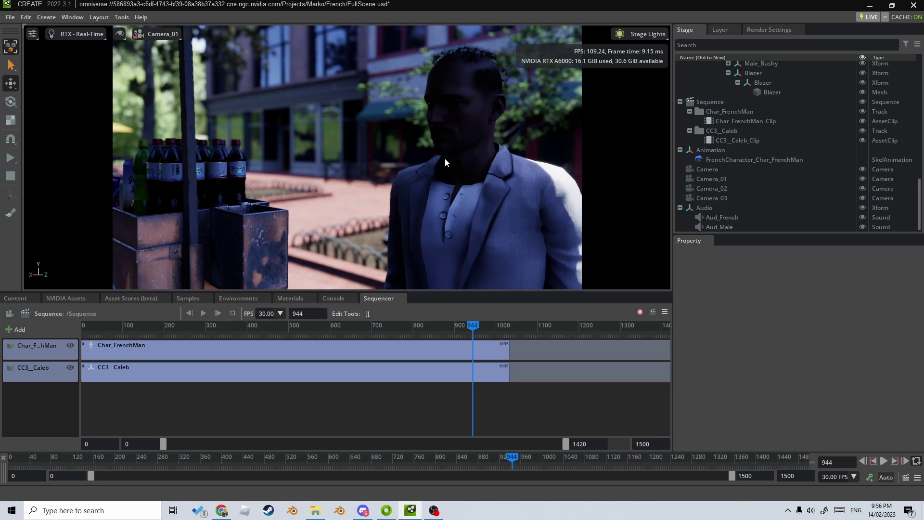
- Move the Sequencer playhead to frame 0
{"action": "left_click_drag", "start_coordinate": [212, 329], "coordinate": [79, 326]}
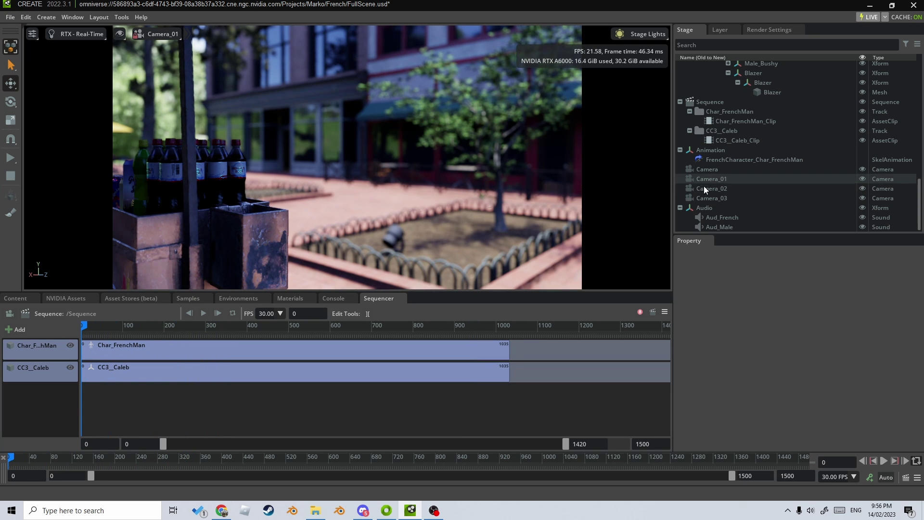
- Try adding Camera_02 to the Sequencer as its own track, and delete that track
{"action": "left_click_drag", "start_coordinate": [704, 188], "coordinate": [106, 394]}
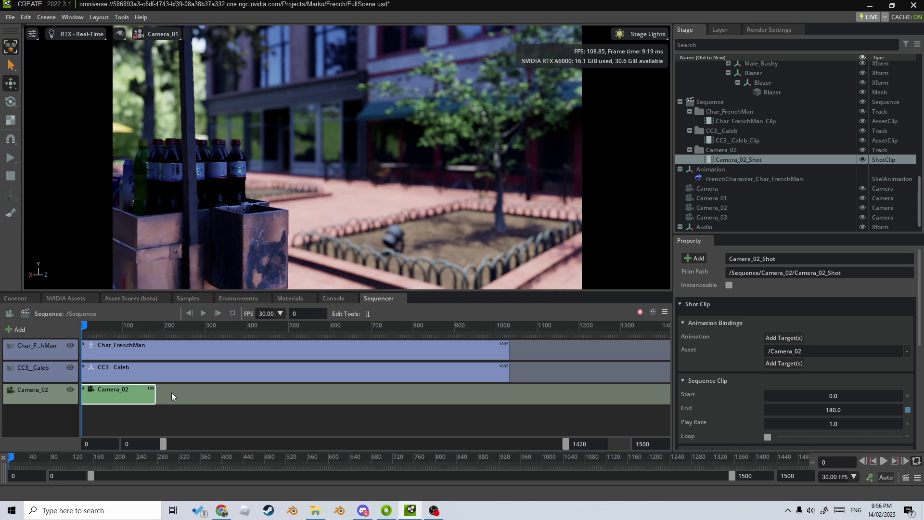
{"action": "key", "text": "Delete"}
- Create an empty shot track below the CC3__Caleb track in the Sequencer
{"action": "right_click", "coordinate": [51, 397]}
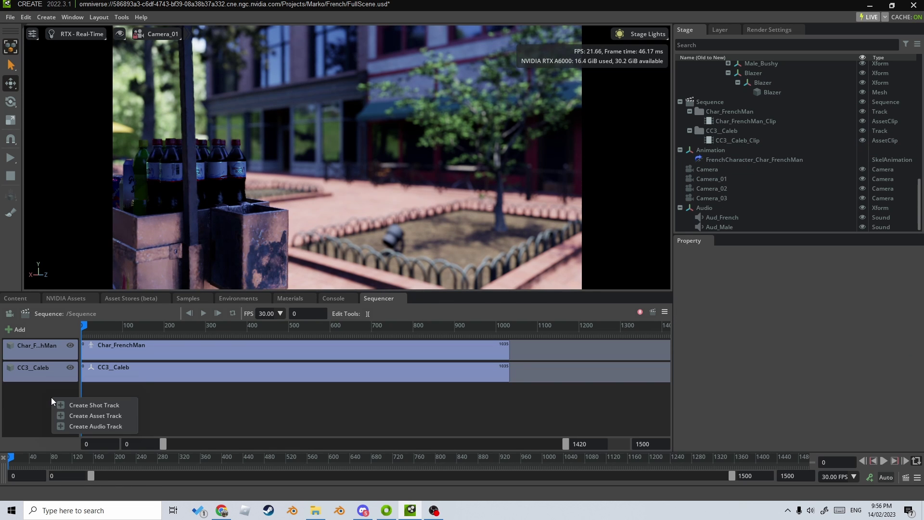
{"action": "left_click", "coordinate": [79, 404]}
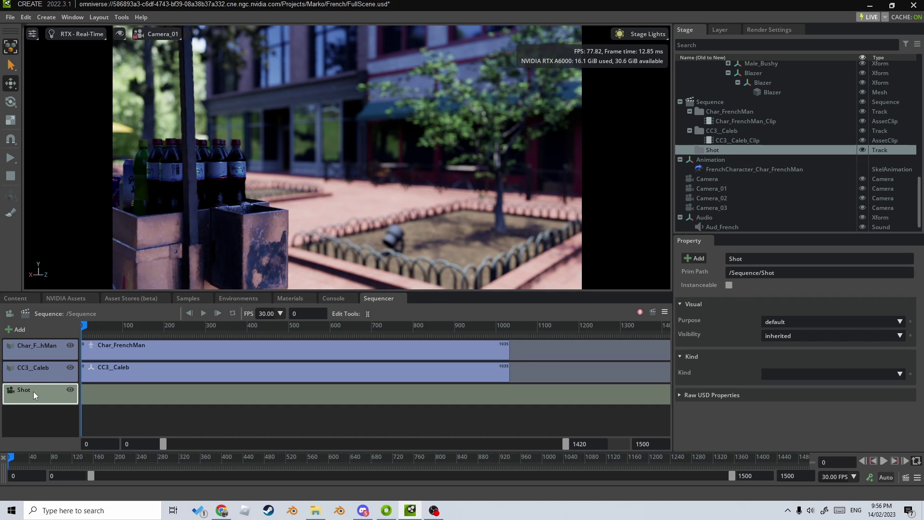
- Add Camera_02 as a clip at frame 0 of the Shot track and turn on the Sequencer camera in the viewport
{"action": "left_click_drag", "start_coordinate": [703, 196], "coordinate": [115, 392]}
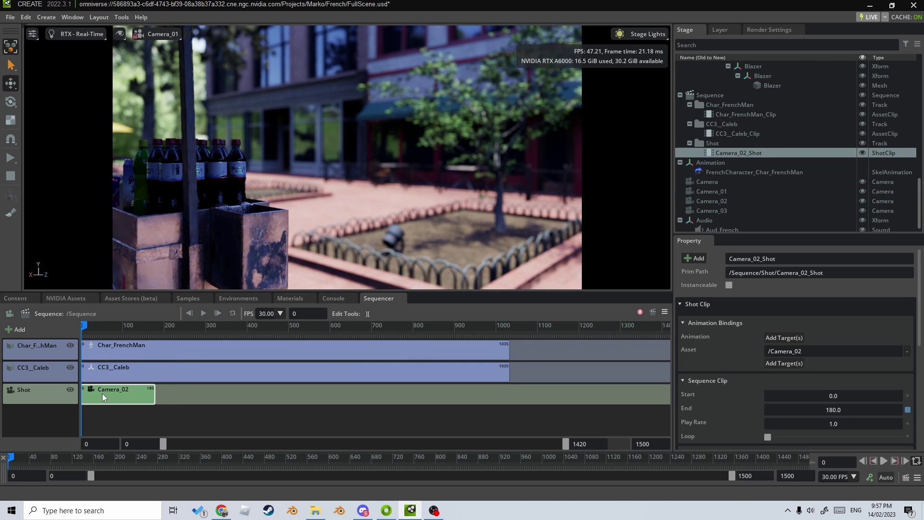
{"action": "left_click_drag", "start_coordinate": [111, 325], "coordinate": [76, 336]}
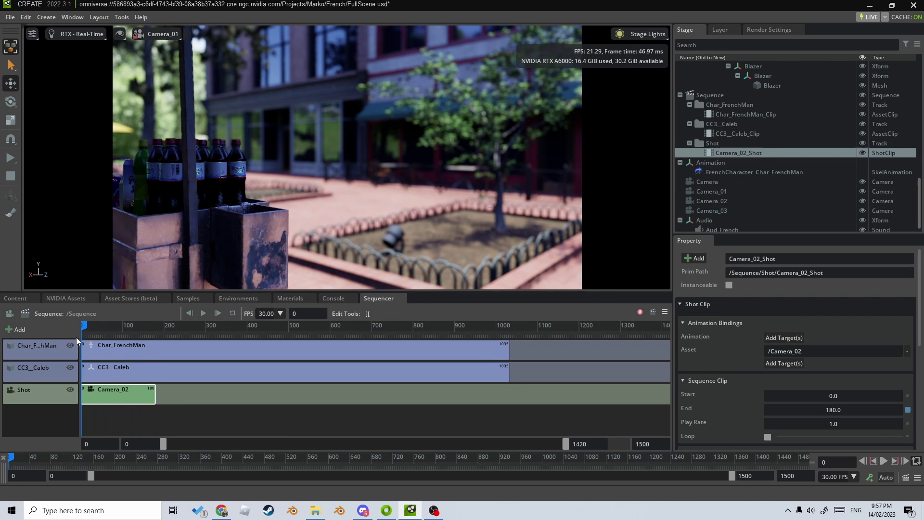
{"action": "left_click", "coordinate": [10, 315]}
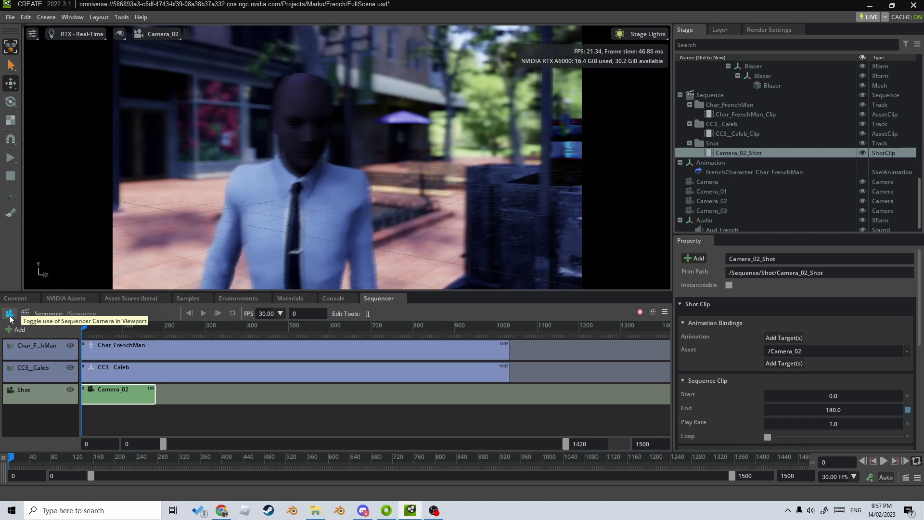
- Scrub through the Camera_02 clip in the Sequencer and look through the camera named Camera in the viewport
{"action": "left_click_drag", "start_coordinate": [89, 330], "coordinate": [155, 331]}
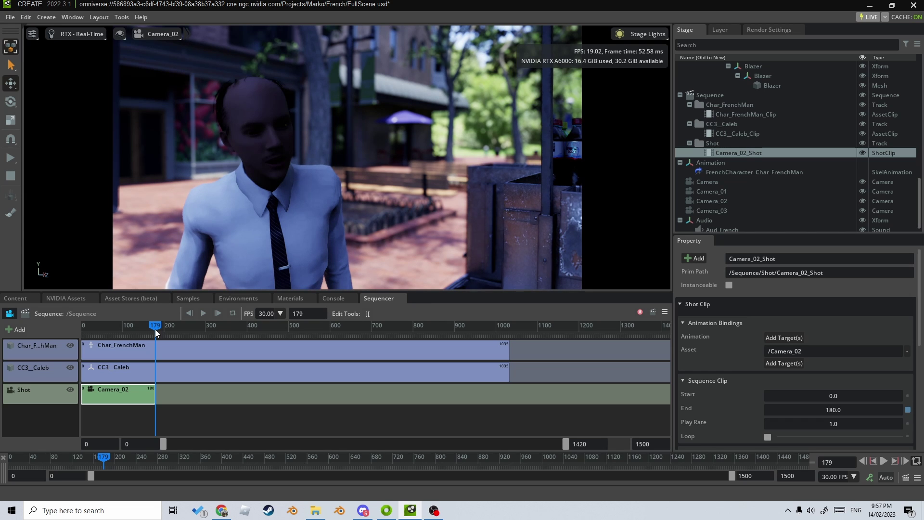
{"action": "mouse_move", "coordinate": [155, 329]}
{"action": "left_mouse_down"}
{"action": "mouse_move", "coordinate": [164, 327]}
{"action": "mouse_move", "coordinate": [147, 328]}
{"action": "left_mouse_up"}
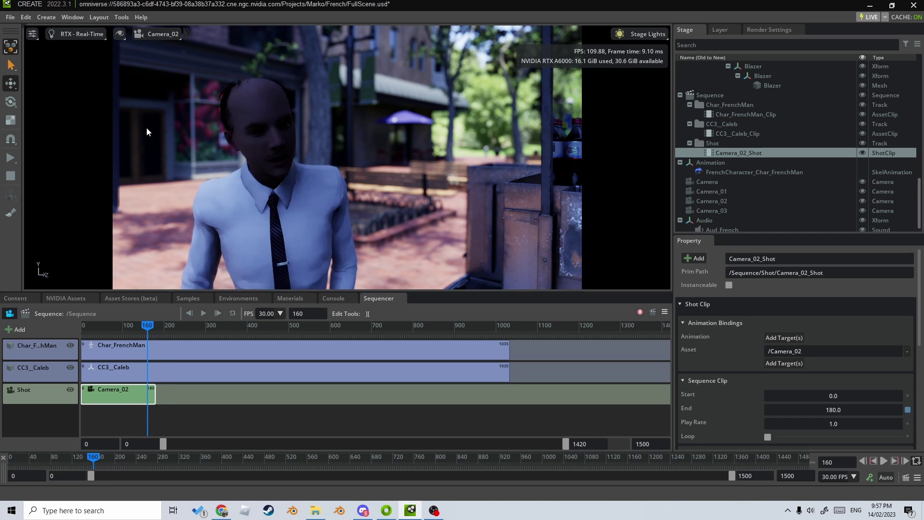
{"action": "left_click", "coordinate": [158, 34]}
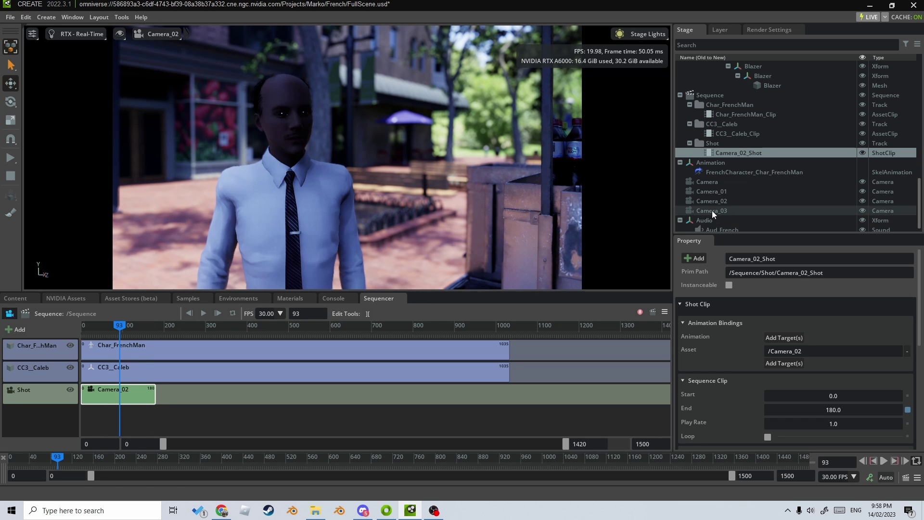
{"action": "left_click", "coordinate": [711, 200]}
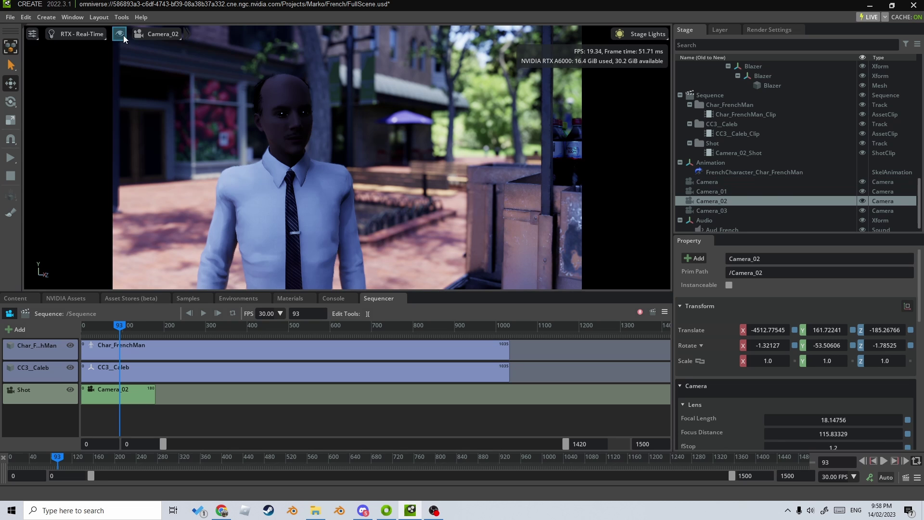
{"action": "left_click", "coordinate": [161, 36]}
{"action": "mouse_move", "coordinate": [161, 53]}
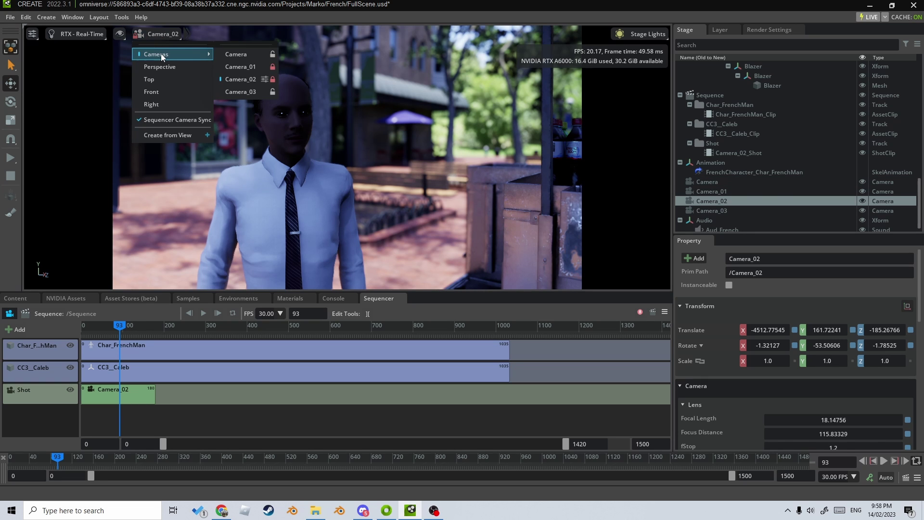
{"action": "left_click", "coordinate": [236, 53]}
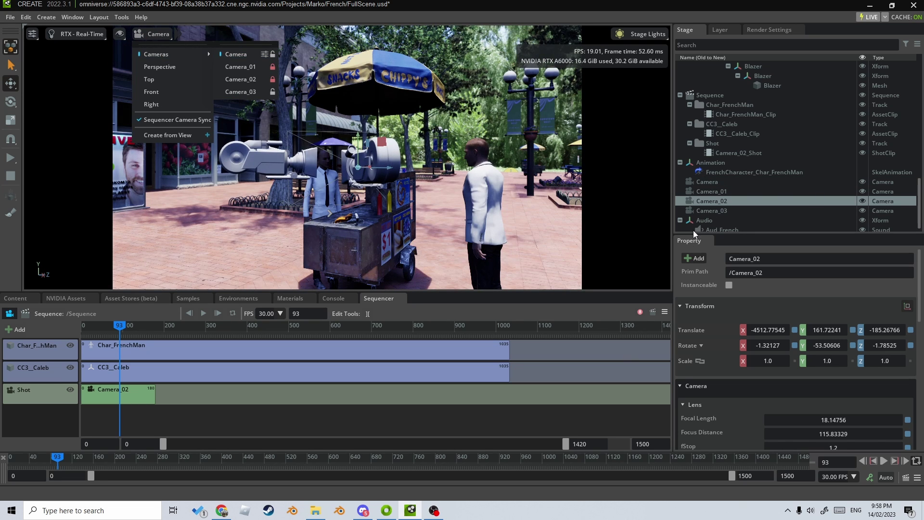
- Add Camera to the Shot track at about frame 289 and trim the Camera_02 clip to end at about frame 16
{"action": "left_click", "coordinate": [711, 193]}
{"action": "left_click_drag", "start_coordinate": [700, 182], "coordinate": [183, 388]}
{"action": "left_click_drag", "start_coordinate": [118, 324], "coordinate": [123, 325]}
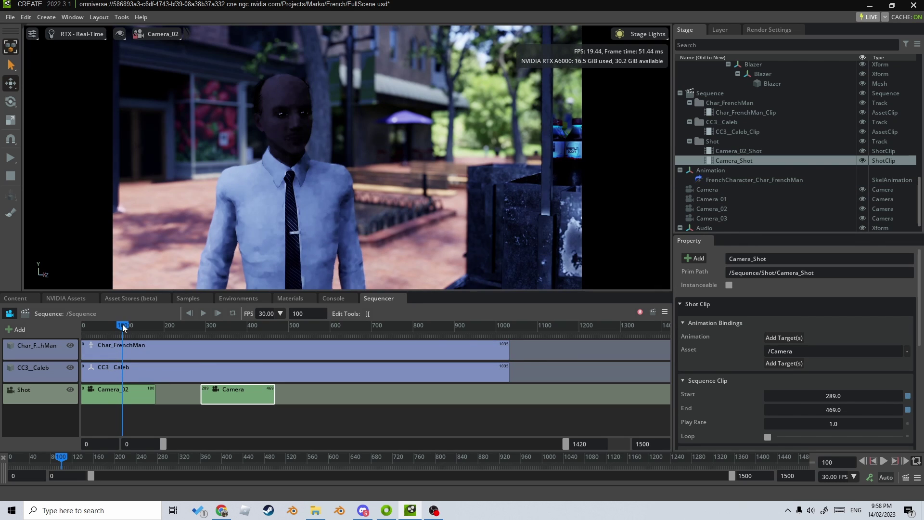
{"action": "left_click_drag", "start_coordinate": [152, 395], "coordinate": [84, 394]}
{"action": "mouse_move", "coordinate": [118, 326]}
{"action": "left_mouse_down"}
{"action": "mouse_move", "coordinate": [80, 330]}
{"action": "mouse_move", "coordinate": [102, 333]}
{"action": "left_mouse_up"}
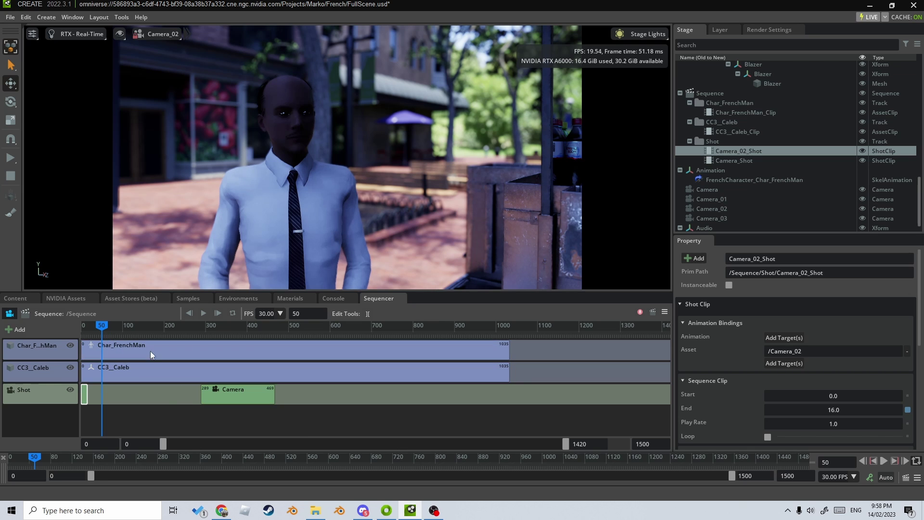
- View the scene in Perspective and turn off the Sequencer camera in the viewport
{"action": "left_click", "coordinate": [155, 33]}
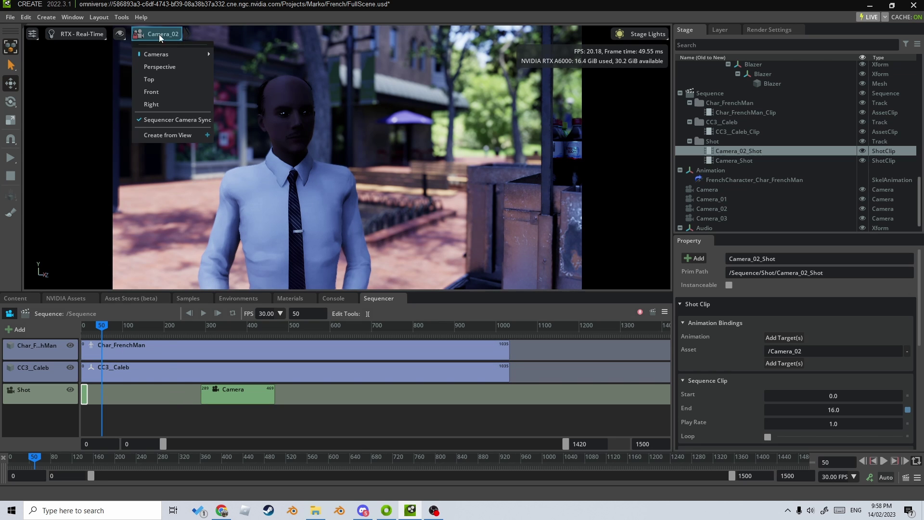
{"action": "left_click", "coordinate": [163, 64]}
{"action": "right_click_drag", "start_coordinate": [227, 162], "coordinate": [221, 168]}
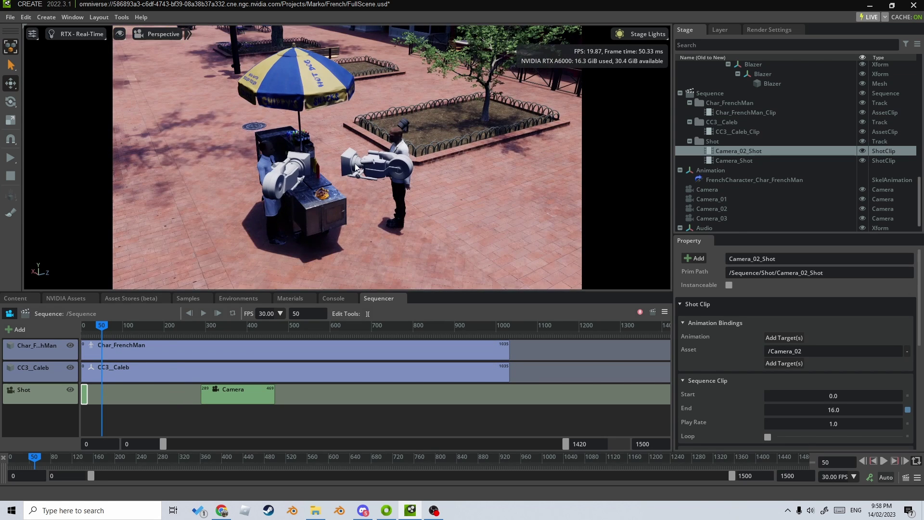
{"action": "left_click", "coordinate": [9, 313]}
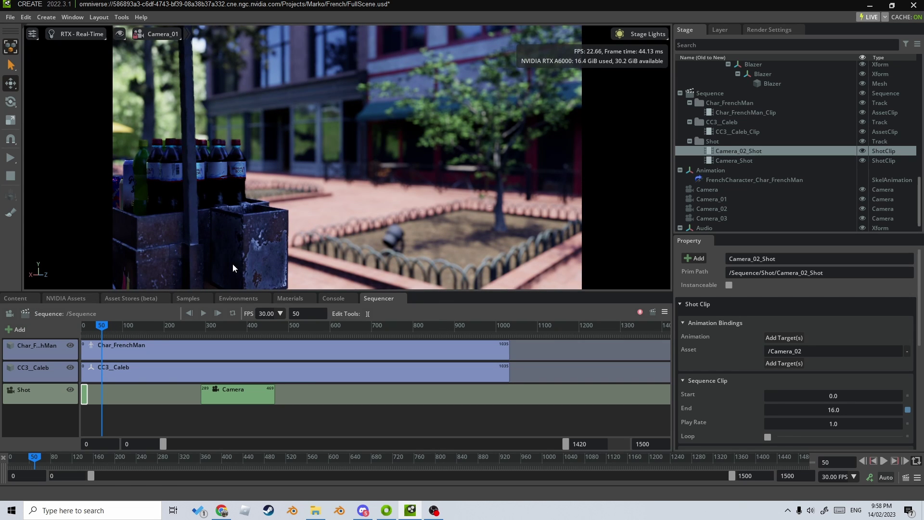
- Move the Camera clip earlier on the Shot track so it starts at frame 223
{"action": "left_click_drag", "start_coordinate": [84, 326], "coordinate": [173, 332]}
{"action": "left_click", "coordinate": [218, 389]}
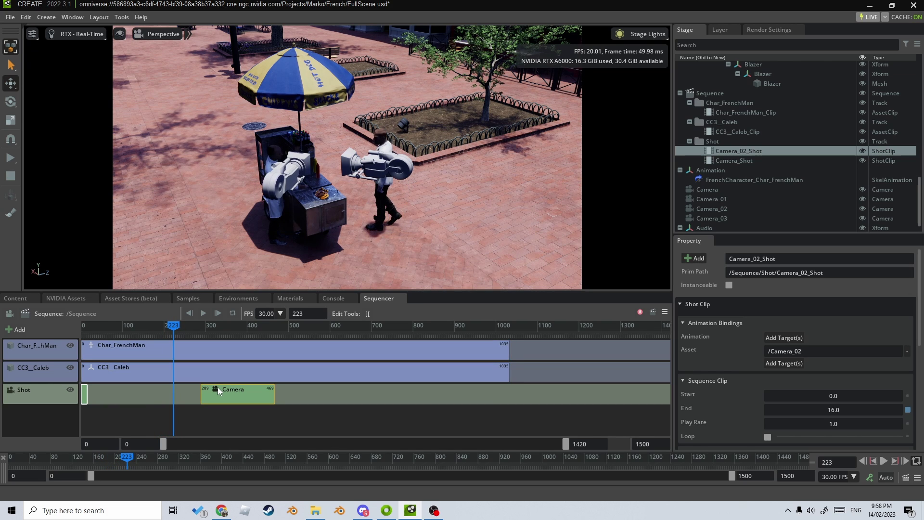
{"action": "left_click_drag", "start_coordinate": [218, 387], "coordinate": [189, 385]}
{"action": "left_click_drag", "start_coordinate": [173, 326], "coordinate": [165, 326]}
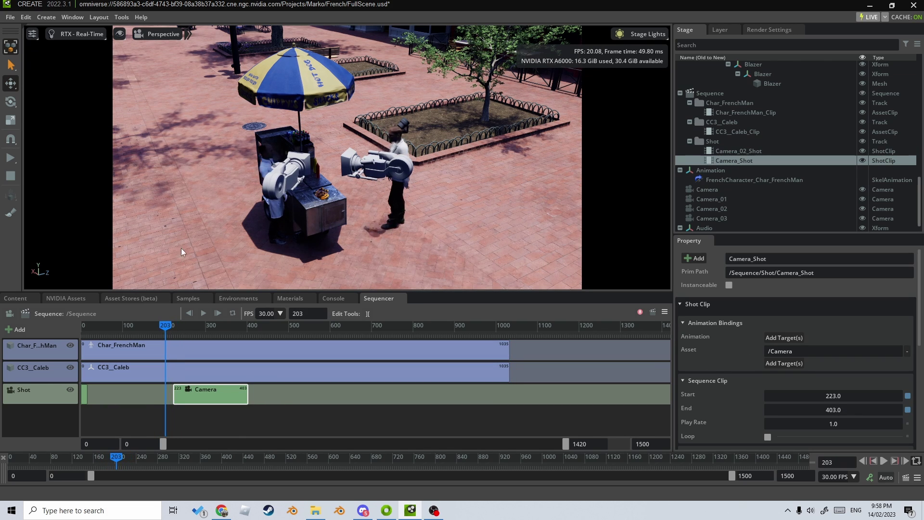
- Turn Sequencer Camera Sync back on for the viewport
{"action": "left_click", "coordinate": [165, 34]}
{"action": "mouse_move", "coordinate": [198, 55]}
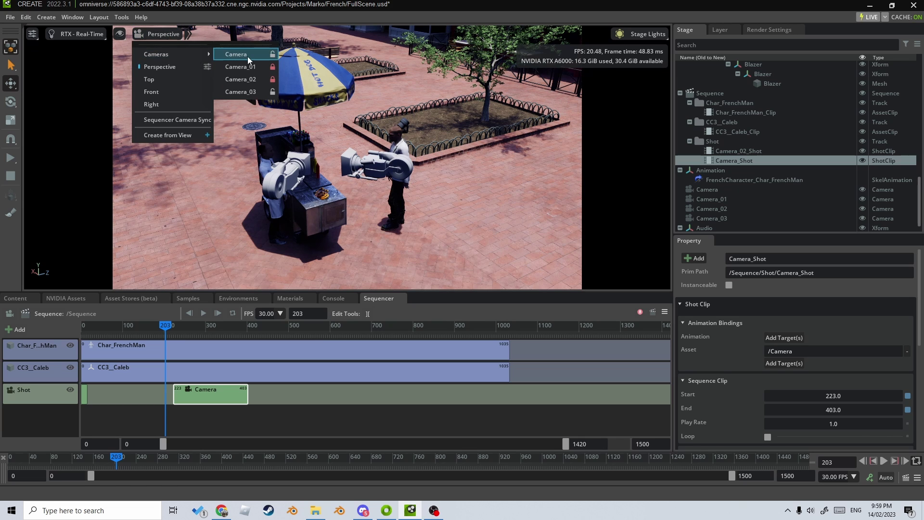
{"action": "left_click", "coordinate": [181, 123]}
- Play the sequence from its start and again ahead of the Camera clip to check the camera cut
{"action": "left_click", "coordinate": [169, 326]}
{"action": "key", "text": "space"}
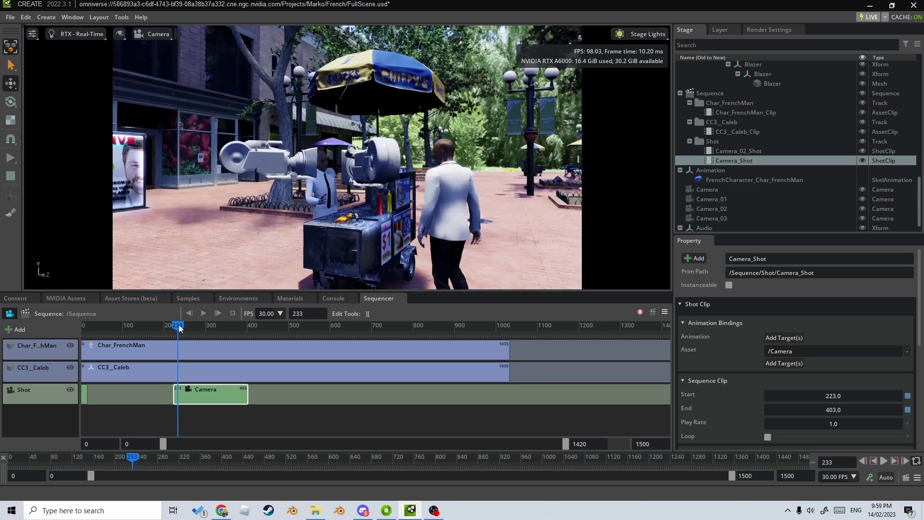
{"action": "left_click_drag", "start_coordinate": [174, 326], "coordinate": [45, 327]}
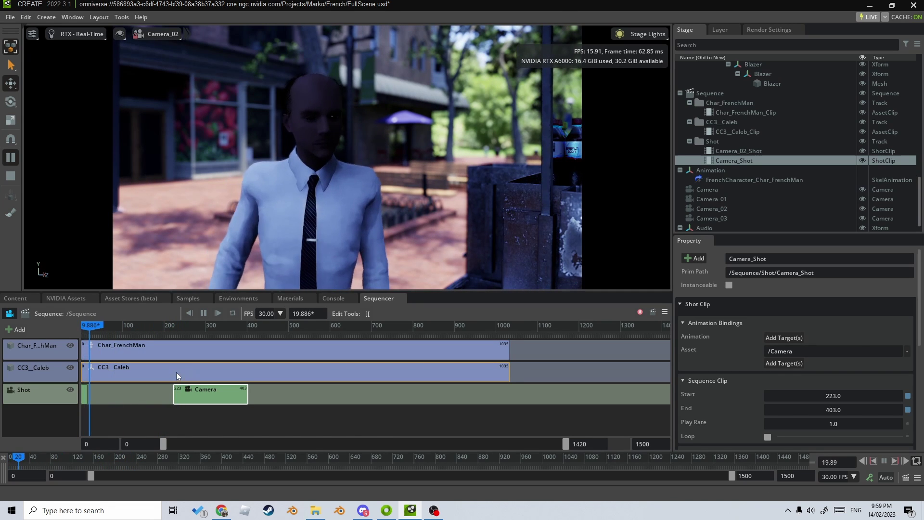
{"action": "left_click", "coordinate": [155, 327]}
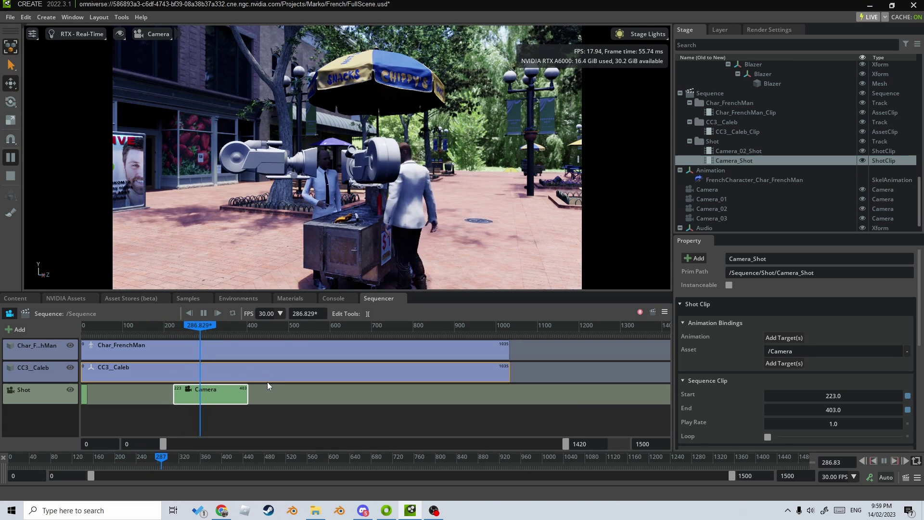
{"action": "key", "text": "space"}
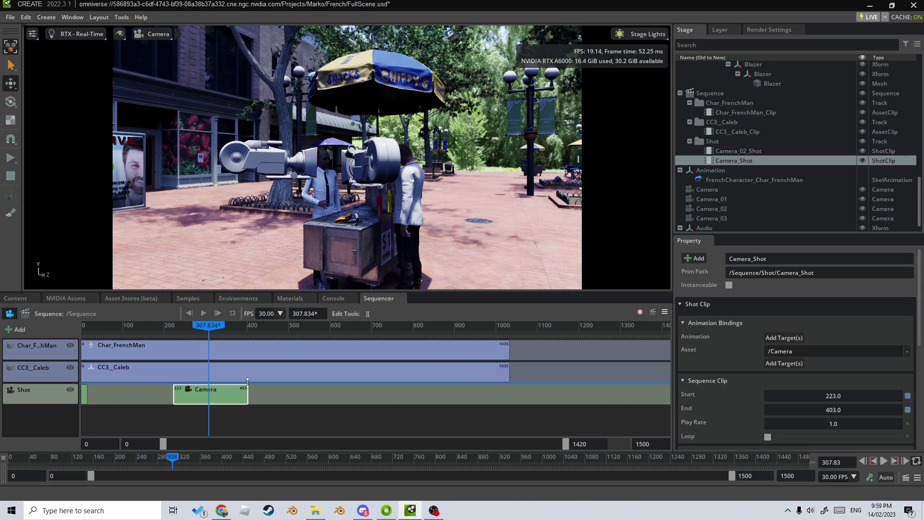
- Shorten the Camera clip to end at frame 271 and extend the Camera_02 clip to end at frame 113
{"action": "left_click_drag", "start_coordinate": [250, 382], "coordinate": [190, 398]}
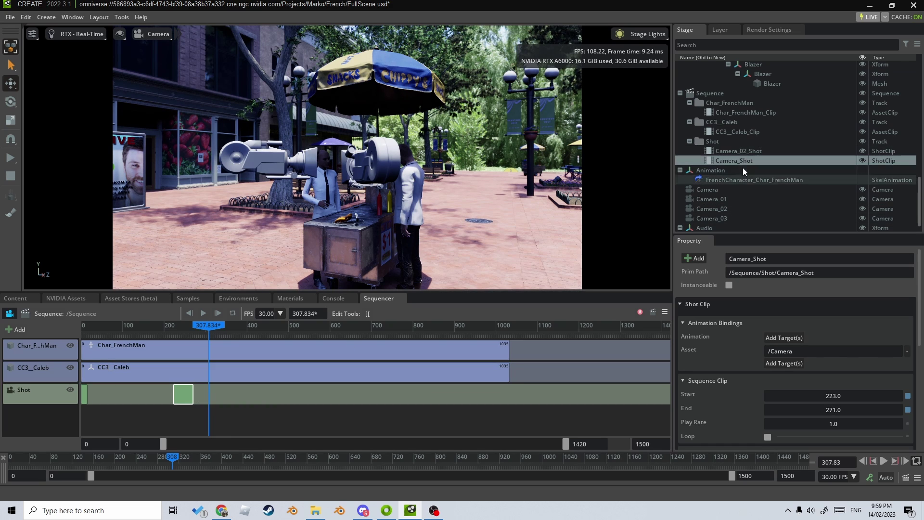
{"action": "scroll", "coordinate": [740, 181], "scroll_direction": "up", "scroll_amount": 4}
{"action": "scroll", "coordinate": [747, 192], "scroll_direction": "down", "scroll_amount": 5}
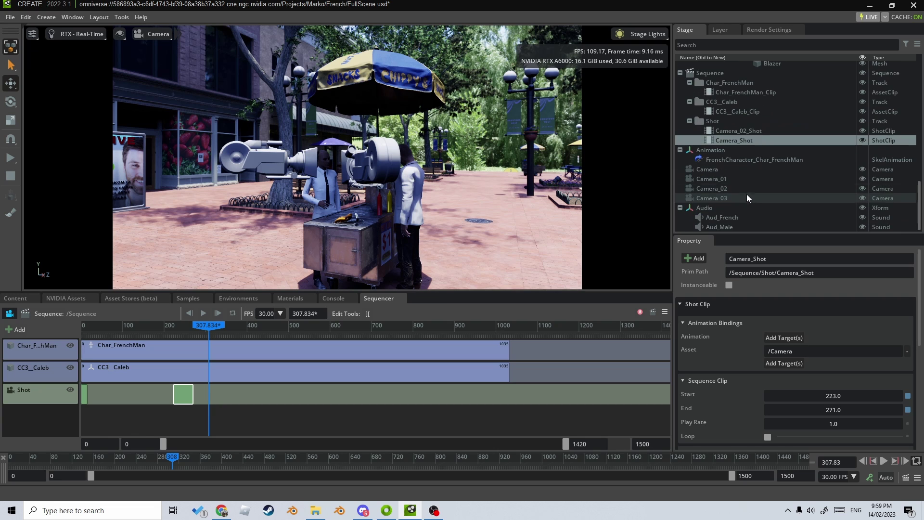
{"action": "left_click_drag", "start_coordinate": [738, 191], "coordinate": [127, 395]}
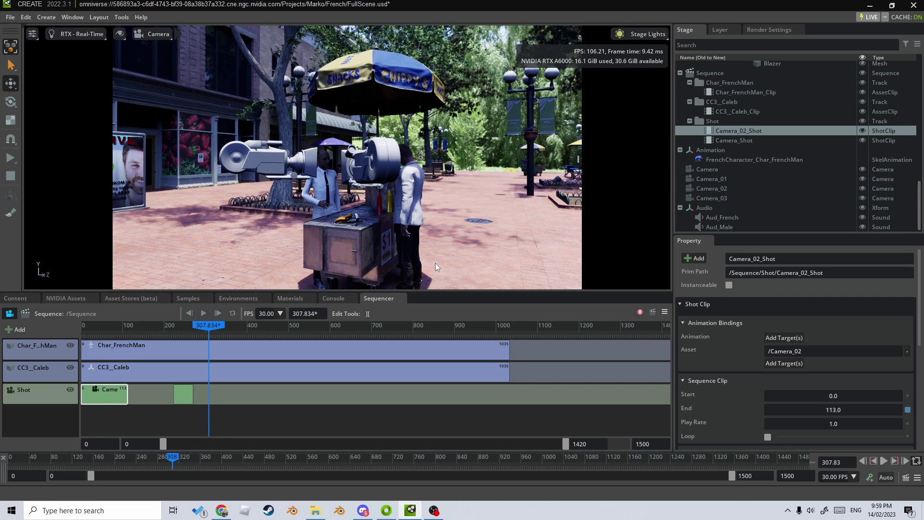
- Add Camera_01 to the Shot track starting at frame 308 and play the sequence into that clip
{"action": "left_click", "coordinate": [714, 179]}
{"action": "left_click_drag", "start_coordinate": [714, 179], "coordinate": [245, 397]}
{"action": "left_click", "coordinate": [183, 326]}
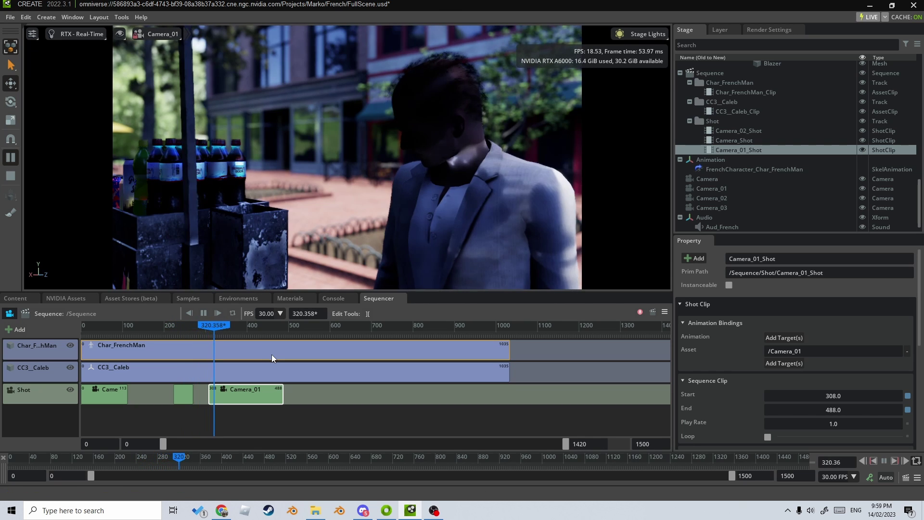
{"action": "key", "text": "space"}
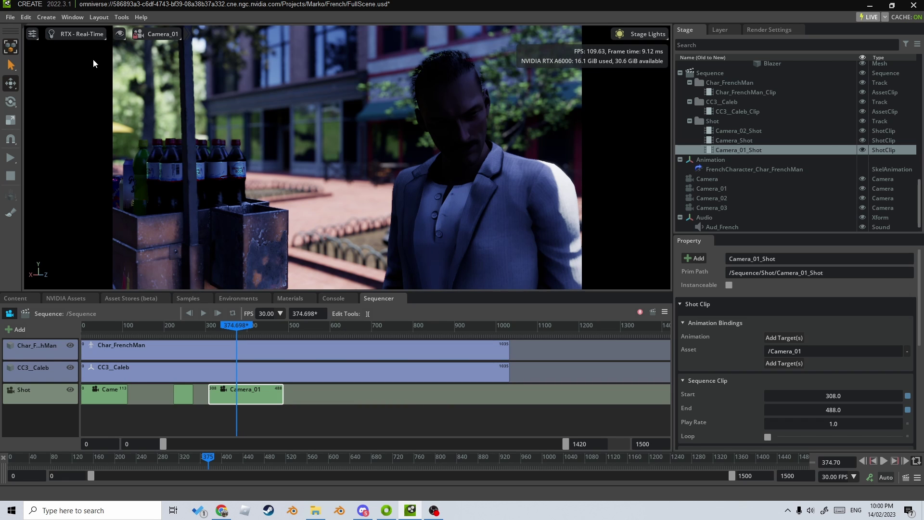
- Open the Curve Editor and show the whole timeline range in its graph
{"action": "left_click", "coordinate": [73, 17]}
{"action": "mouse_move", "coordinate": [78, 33]}
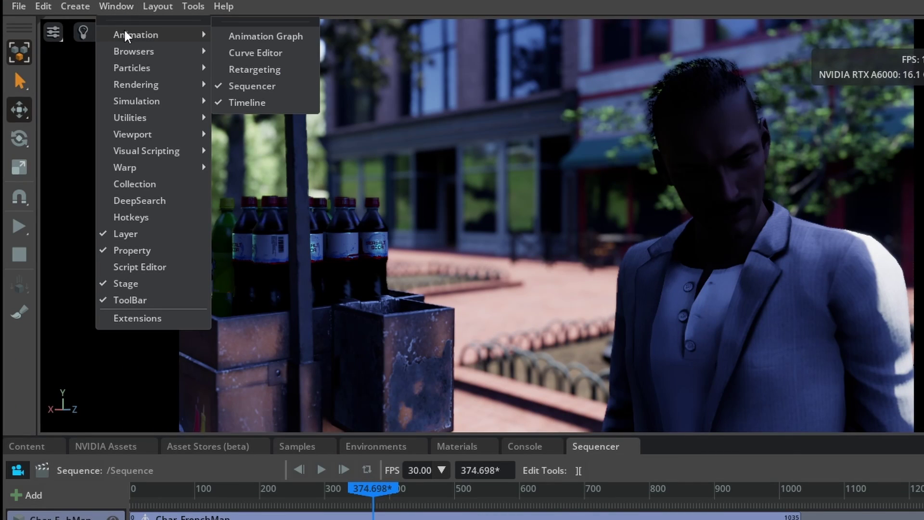
{"action": "left_click", "coordinate": [284, 54]}
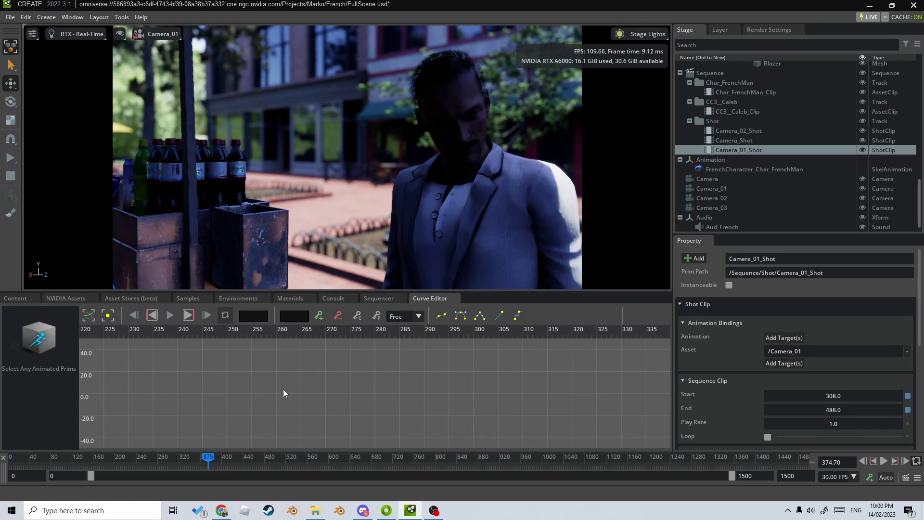
{"action": "scroll", "coordinate": [326, 396], "scroll_direction": "down", "scroll_amount": 10}
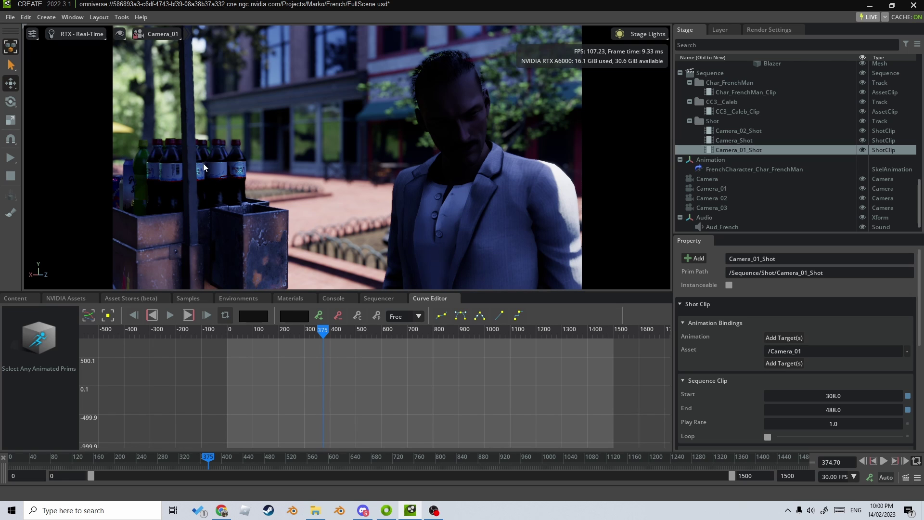
- Search the Asset Stores for "car", restrict the source to Sketchfab, and download the free yellow 240k GT car
{"action": "left_click", "coordinate": [132, 298]}
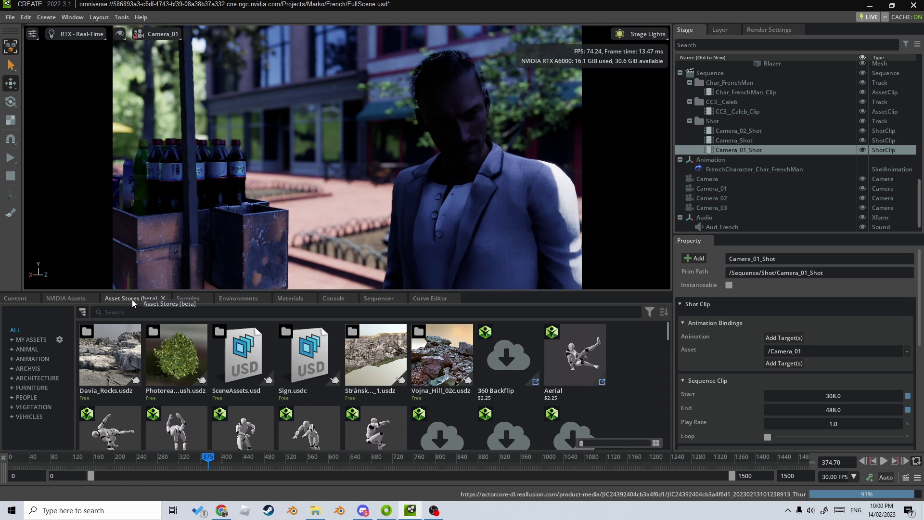
{"action": "left_click", "coordinate": [145, 311]}
{"action": "type", "text": "car"}
{"action": "key", "text": "Return"}
{"action": "left_click", "coordinate": [649, 312]}
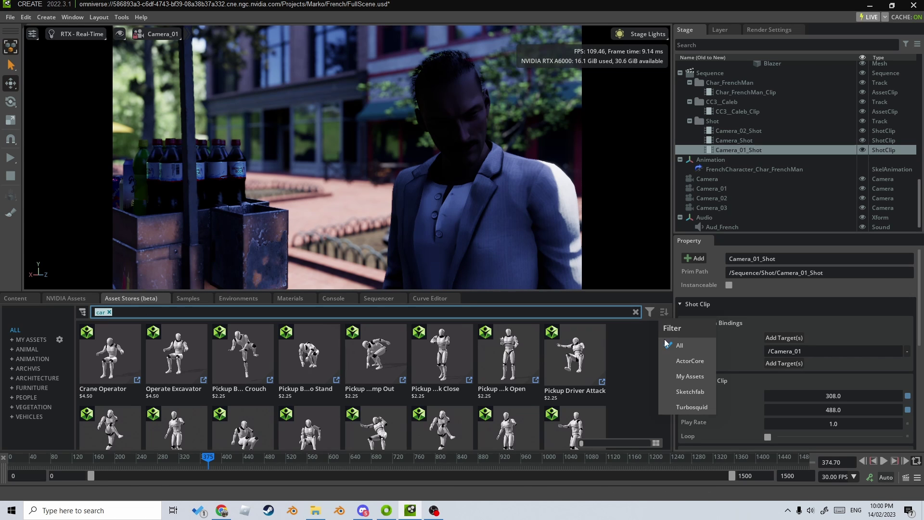
{"action": "left_click", "coordinate": [689, 392]}
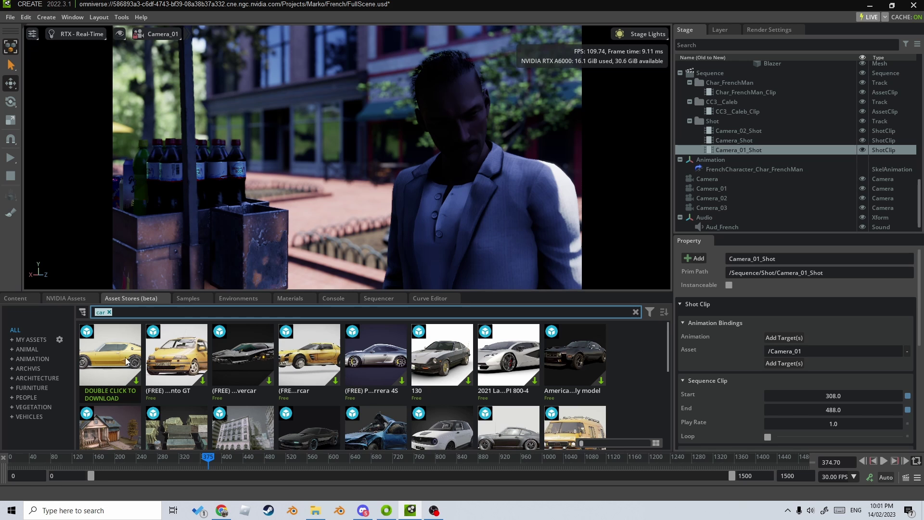
{"action": "left_click", "coordinate": [134, 381]}
- Collapse the Sequence, Character and Animation groups in the Stage tree
{"action": "left_click", "coordinate": [681, 73]}
{"action": "scroll", "coordinate": [692, 132], "scroll_direction": "up", "scroll_amount": 8}
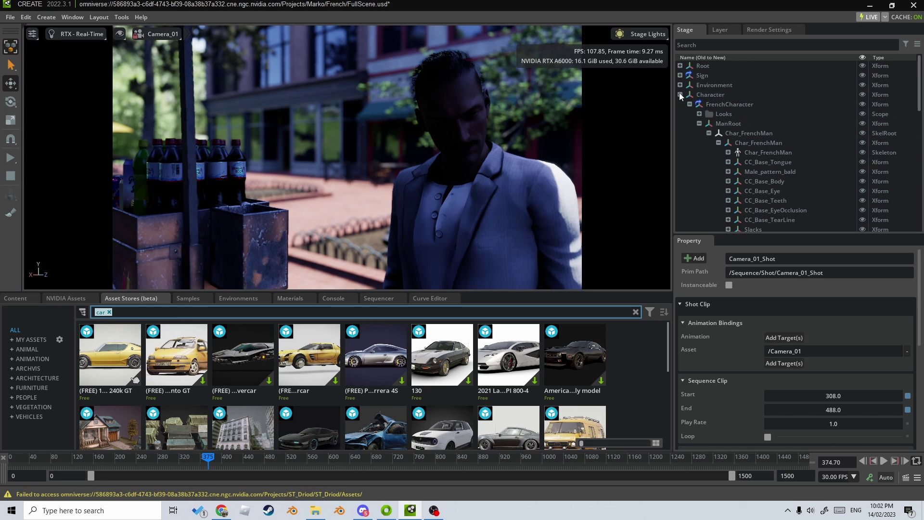
{"action": "left_click", "coordinate": [680, 94]}
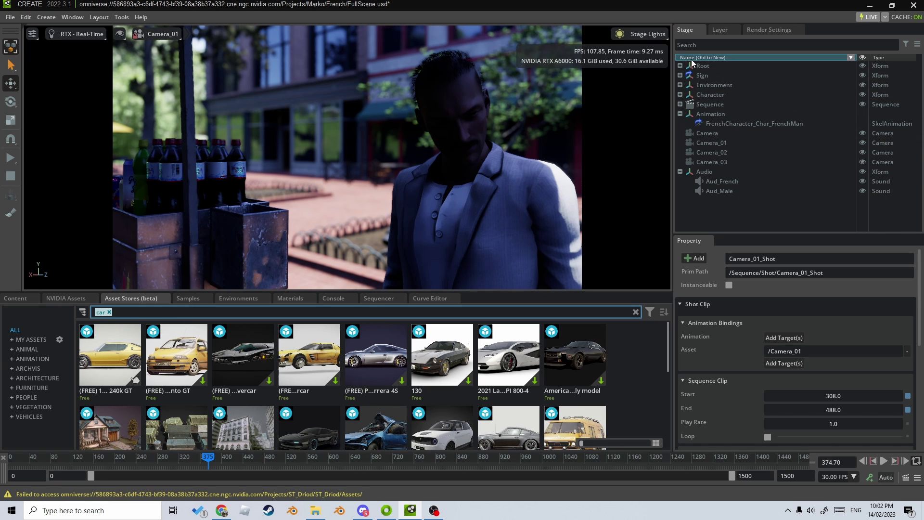
{"action": "left_click", "coordinate": [680, 114]}
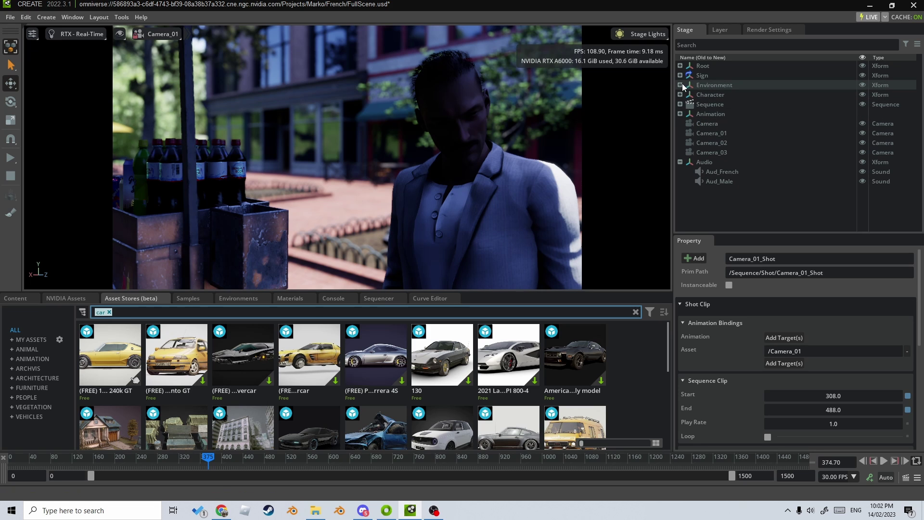
- Create an Xform in the Stage and rename it Assets
{"action": "right_click", "coordinate": [701, 201]}
{"action": "mouse_move", "coordinate": [729, 220]}
{"action": "mouse_move", "coordinate": [833, 219]}
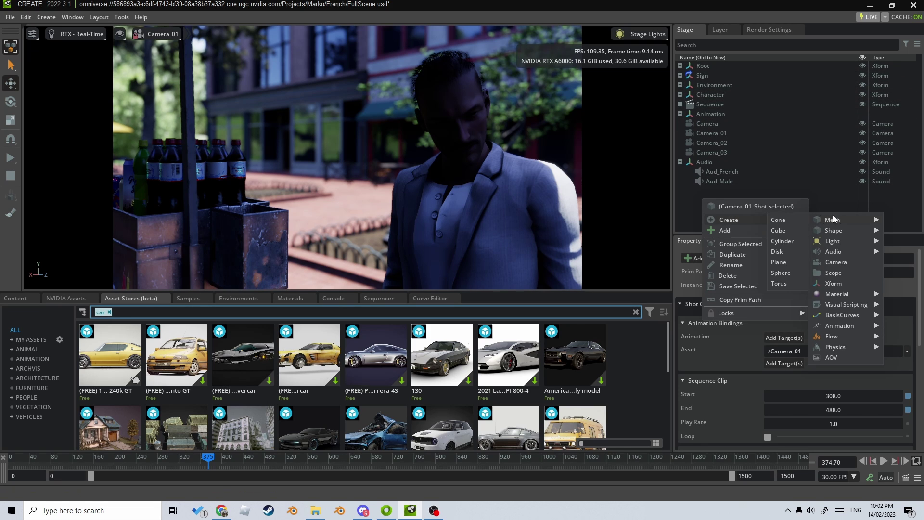
{"action": "left_click", "coordinate": [840, 283]}
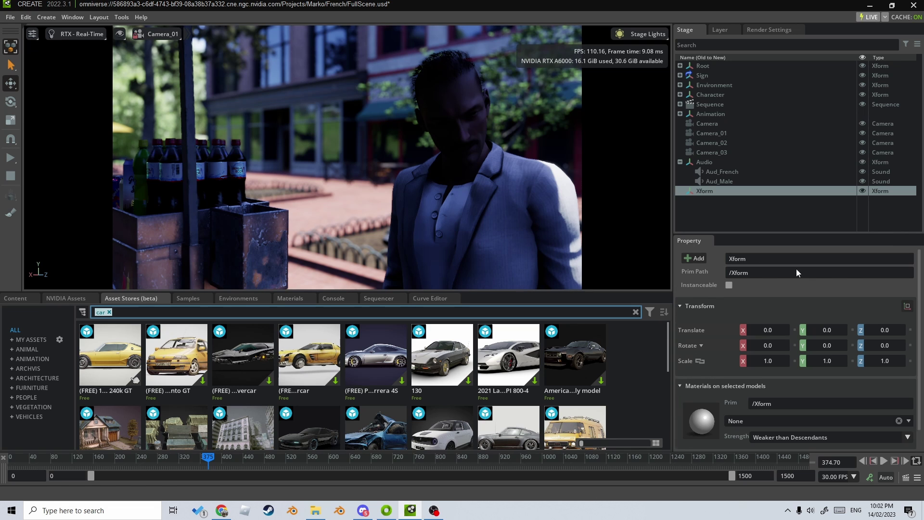
{"action": "double_click", "coordinate": [702, 193]}
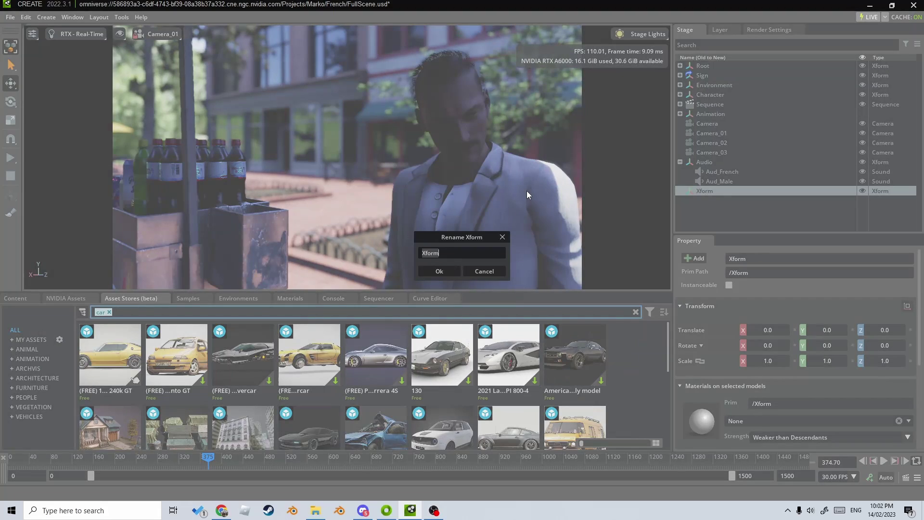
{"action": "type", "text": "Assets"}
{"action": "key", "text": "Return"}
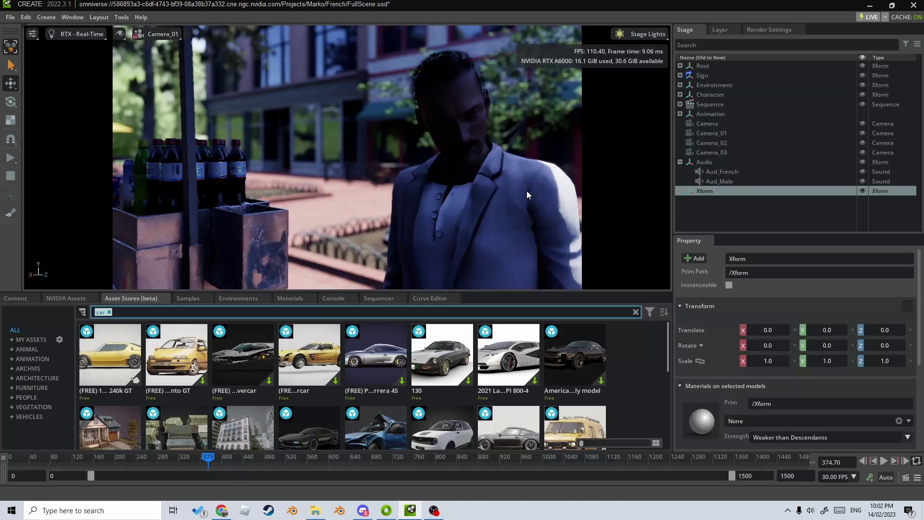
- Add the downloaded 240k GT car under the Assets group and switch the viewport to Perspective with Sequencer Camera Sync off
{"action": "left_click_drag", "start_coordinate": [110, 354], "coordinate": [706, 191]}
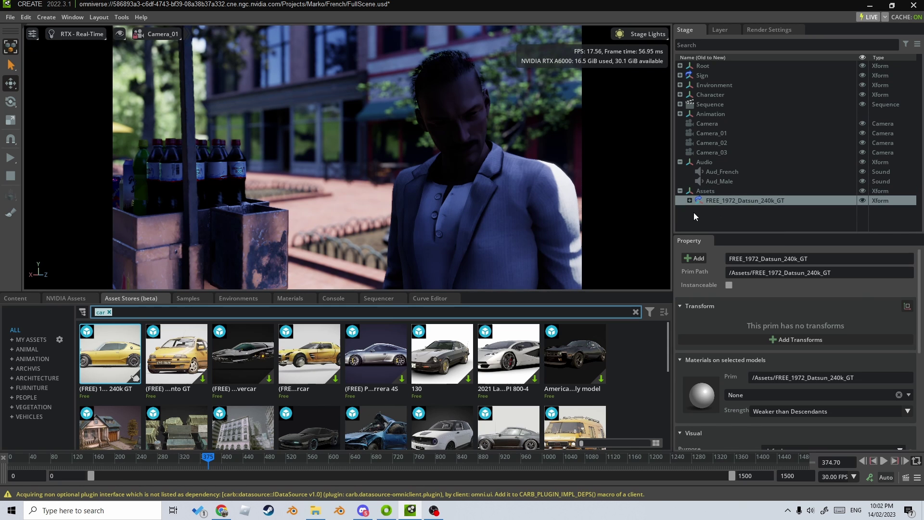
{"action": "left_click", "coordinate": [159, 34]}
{"action": "left_click", "coordinate": [170, 66]}
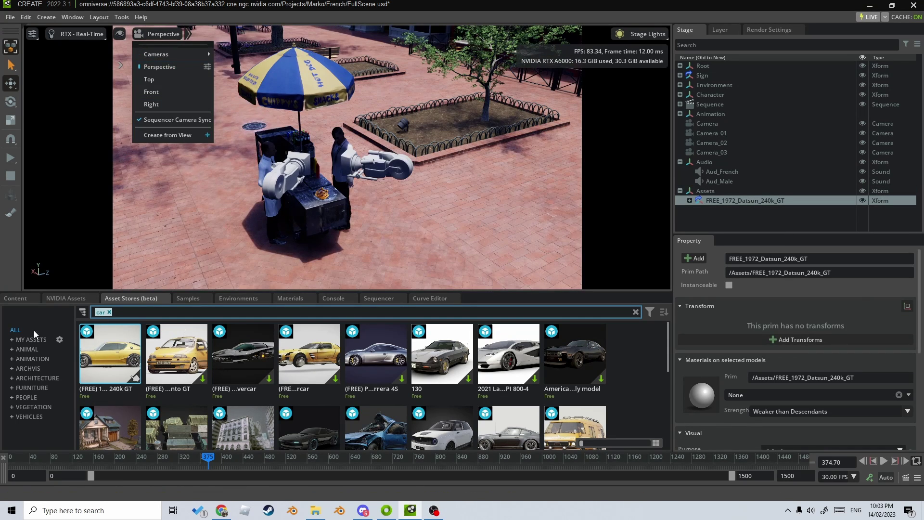
{"action": "left_click", "coordinate": [179, 119]}
- Frame the car in the viewport and delete the unwanted plane mesh under its Plane_035 group
{"action": "right_click_drag", "start_coordinate": [362, 176], "coordinate": [323, 157]}
{"action": "key", "text": "w"}
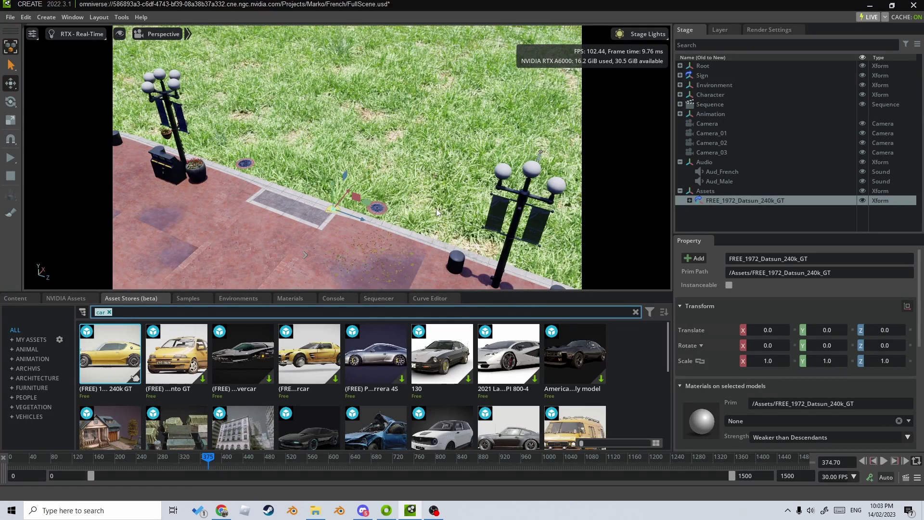
{"action": "key", "text": "f"}
{"action": "right_click_drag", "start_coordinate": [436, 209], "coordinate": [336, 174]}
{"action": "key", "text": "w"}
{"action": "key", "text": "e"}
{"action": "left_click", "coordinate": [304, 166]}
{"action": "key", "text": "Delete"}
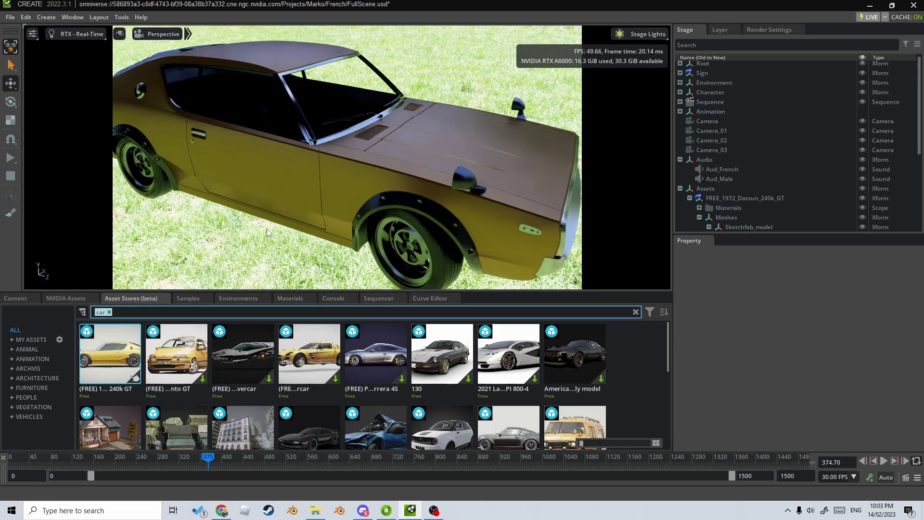
- Select the car's Meshes prim and reset its X and Z translation to the defaults
{"action": "scroll", "coordinate": [763, 209], "scroll_direction": "down", "scroll_amount": 3}
{"action": "scroll", "coordinate": [763, 208], "scroll_direction": "down", "scroll_amount": 1}
{"action": "left_click", "coordinate": [726, 103]}
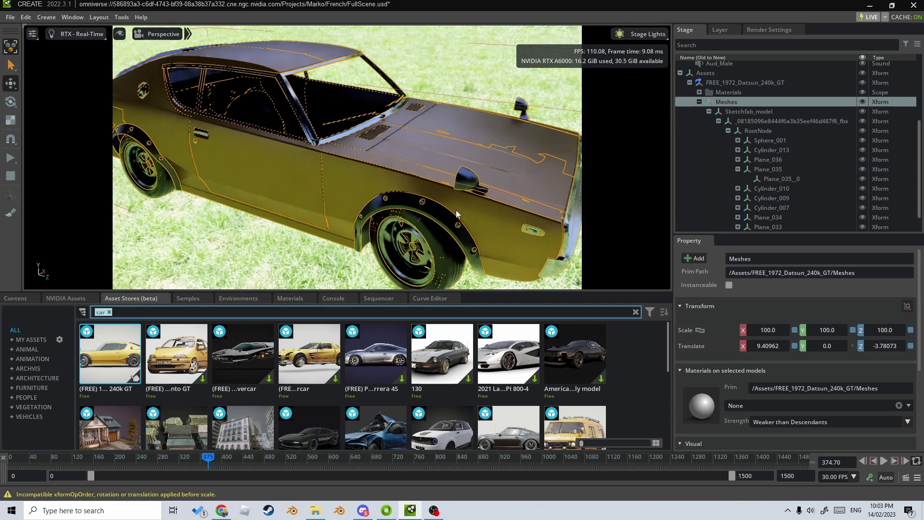
{"action": "key", "text": "s"}
{"action": "right_click_drag", "start_coordinate": [356, 185], "coordinate": [241, 173]}
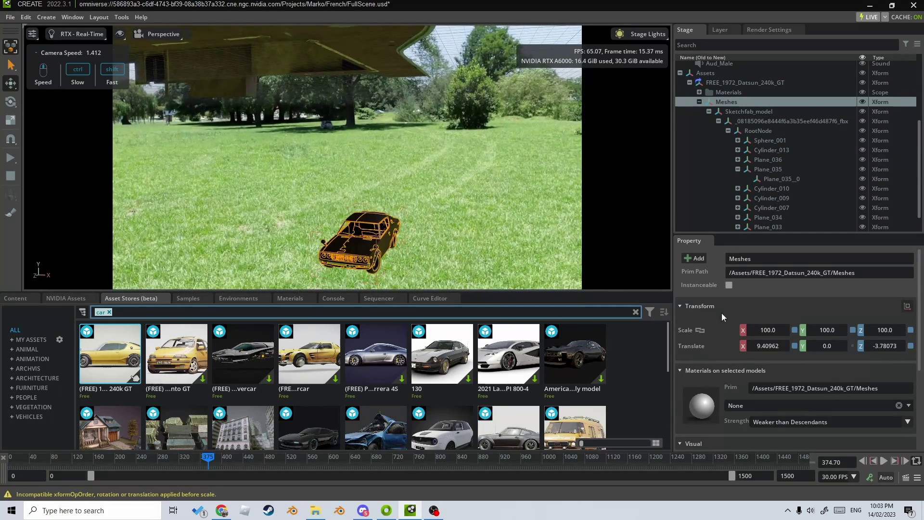
{"action": "left_click", "coordinate": [794, 346]}
{"action": "left_click", "coordinate": [910, 345]}
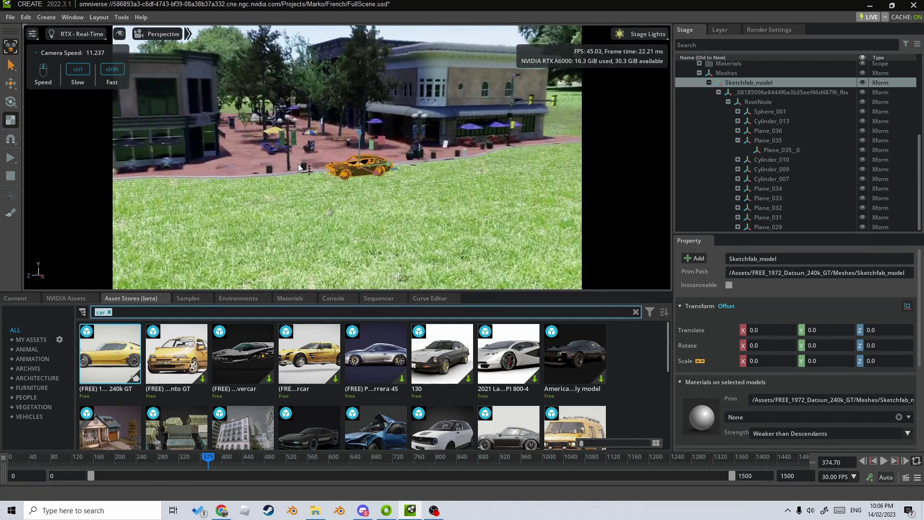
- Move the car's Sketchfab_model on the grass beside the plaza's curb and raise it slightly
{"action": "key", "text": "w"}
{"action": "right_click_drag", "start_coordinate": [298, 164], "coordinate": [363, 195]}
{"action": "key", "text": "s"}
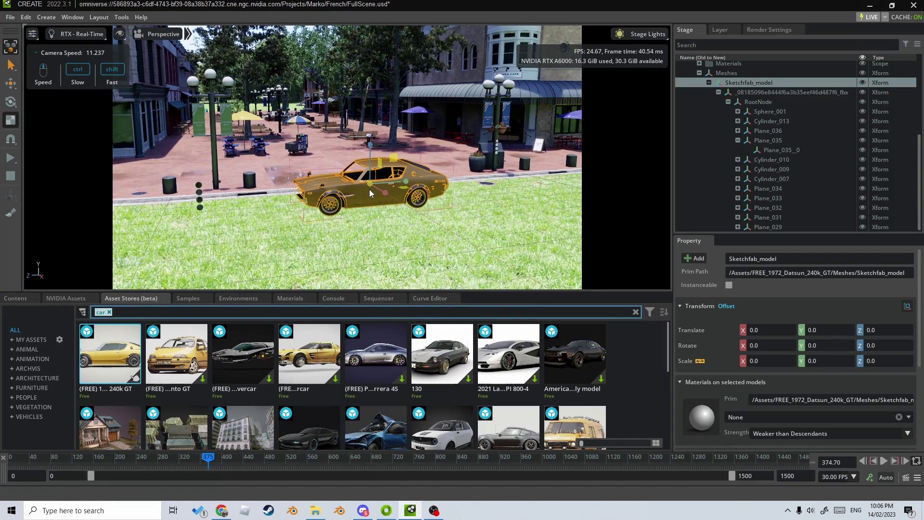
{"action": "scroll", "coordinate": [321, 186], "scroll_direction": "up", "scroll_amount": 2}
{"action": "key", "text": "a"}
{"action": "right_click_drag", "start_coordinate": [321, 184], "coordinate": [421, 184]}
{"action": "key", "text": "d"}
{"action": "key", "text": "a"}
{"action": "key", "text": "w"}
{"action": "left_click_drag", "start_coordinate": [422, 182], "coordinate": [515, 191]}
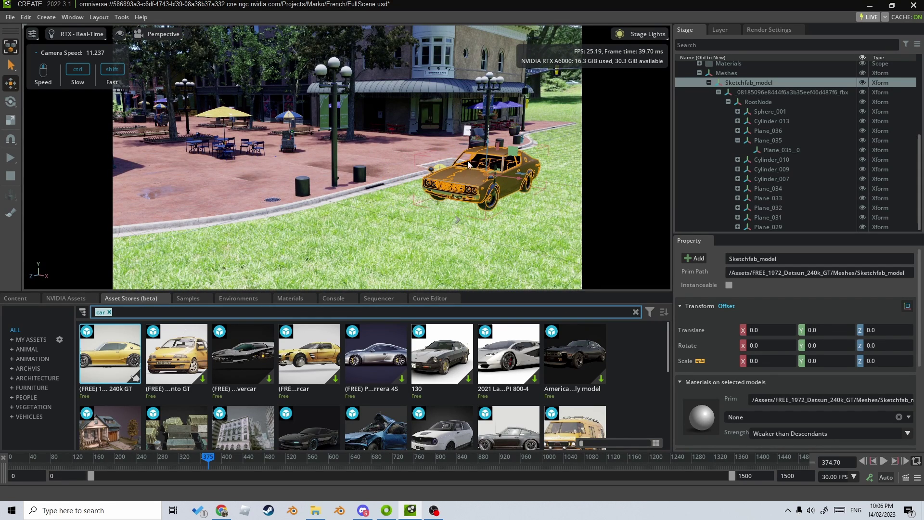
{"action": "left_click_drag", "start_coordinate": [485, 145], "coordinate": [485, 130]}
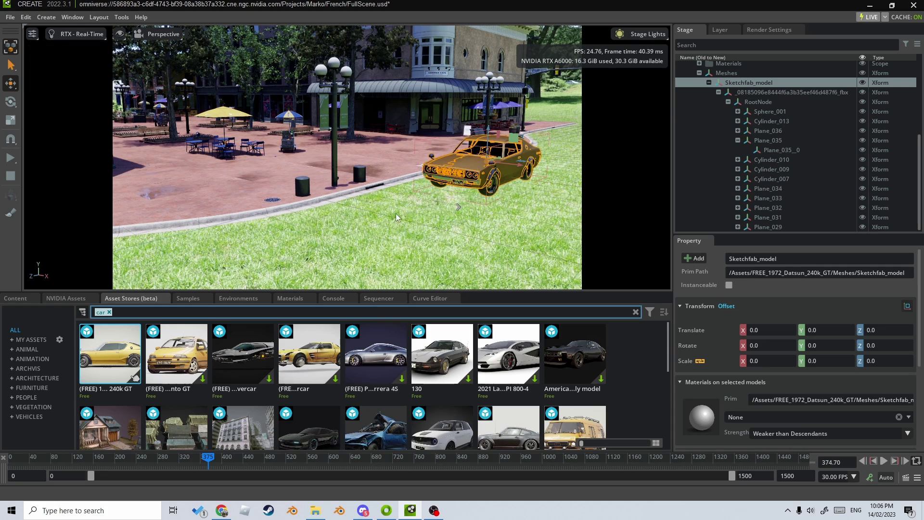
- Slide the car along the curb to the grass in front of the corner building with the purple umbrellas
{"action": "right_click_drag", "start_coordinate": [440, 202], "coordinate": [482, 194]}
{"action": "left_click_drag", "start_coordinate": [377, 112], "coordinate": [377, 110]}
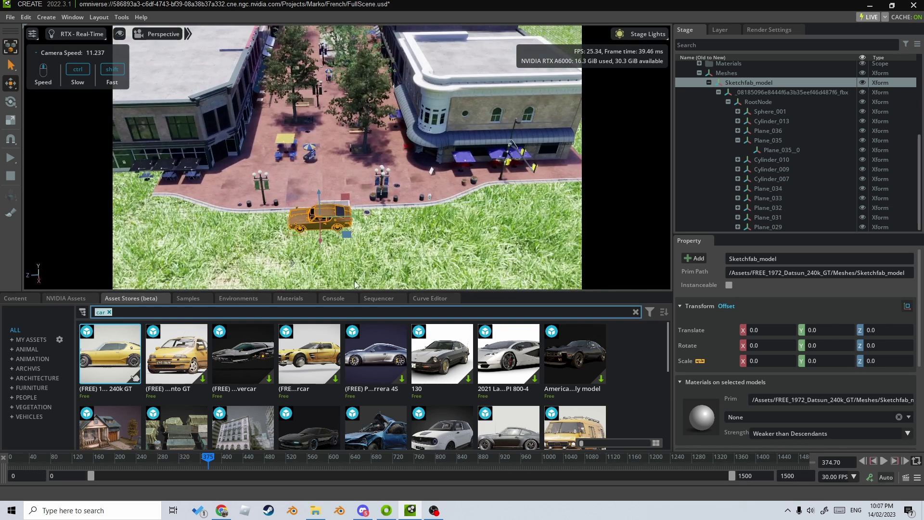
{"action": "left_click_drag", "start_coordinate": [351, 217], "coordinate": [521, 222]}
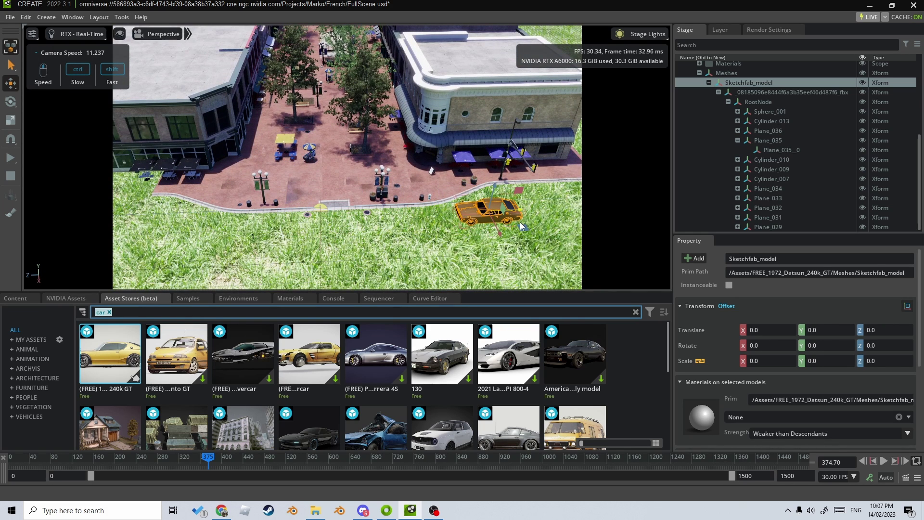
{"action": "key", "text": "r"}
- Select the FREE_1972_Datsun_240k_GT prim and add a key for it at frame 375 in the Curve Editor
{"action": "left_click", "coordinate": [436, 299]}
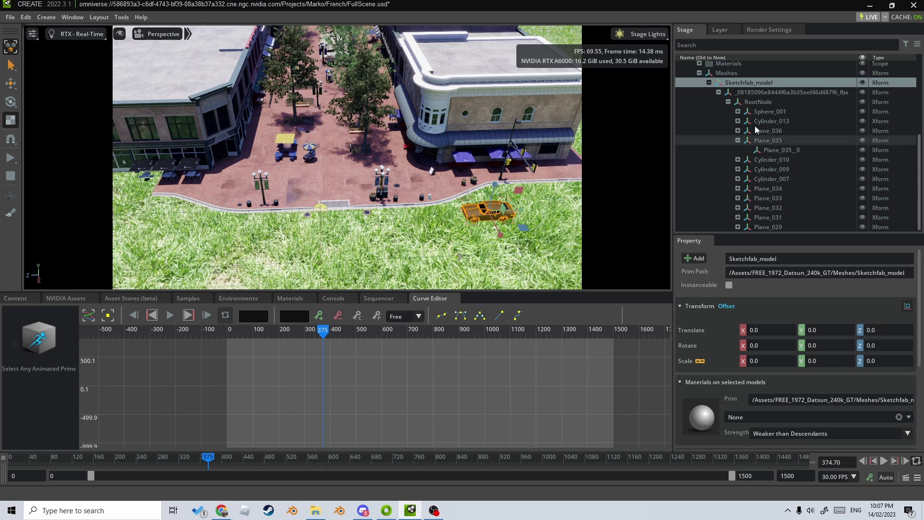
{"action": "left_click", "coordinate": [735, 73]}
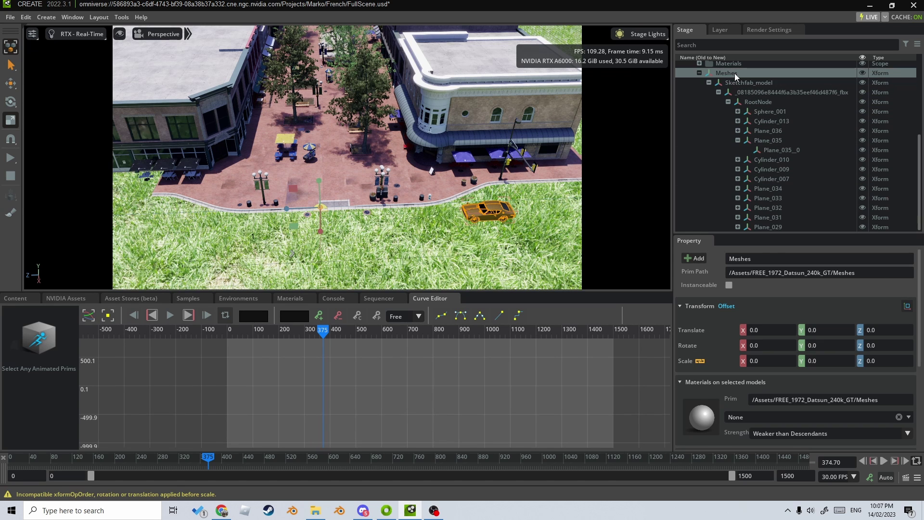
{"action": "left_click", "coordinate": [740, 83]}
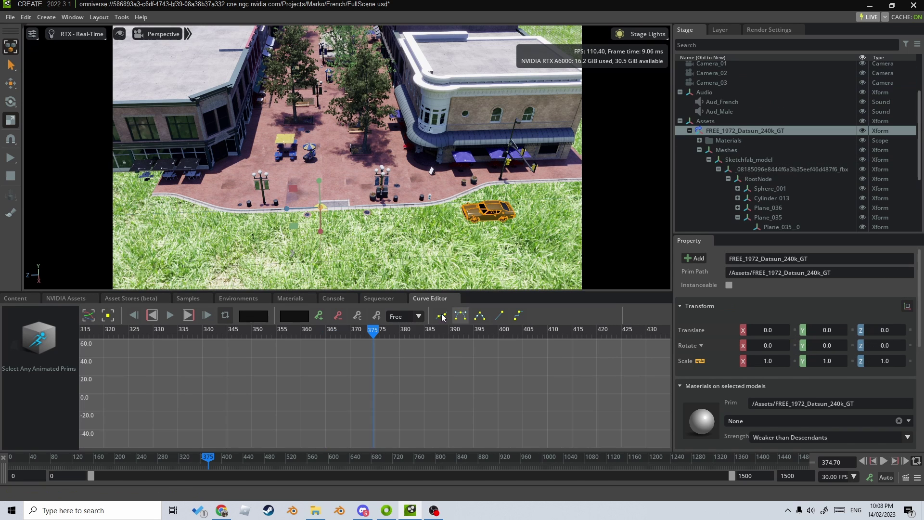
{"action": "left_click", "coordinate": [320, 316]}
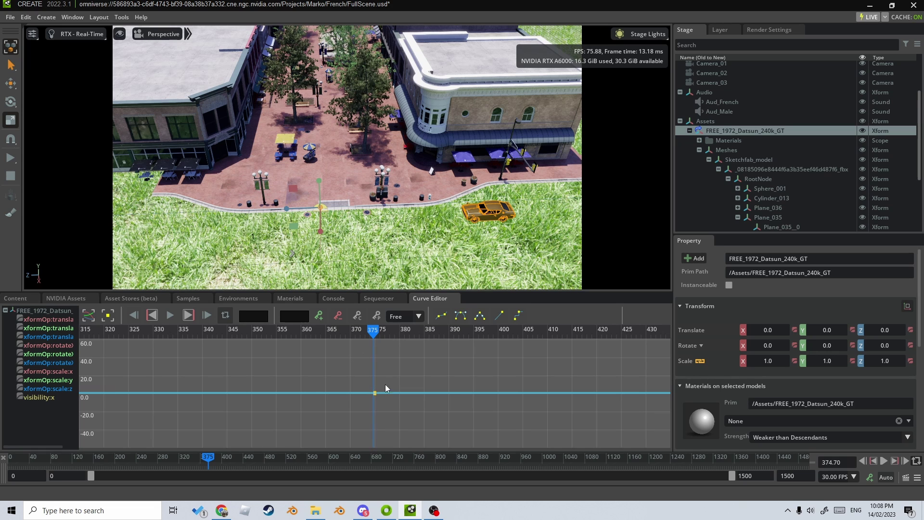
- At frame 431, move the car along Z to about 4504, past the opposite end of the plaza, and add a key
{"action": "left_click", "coordinate": [376, 335]}
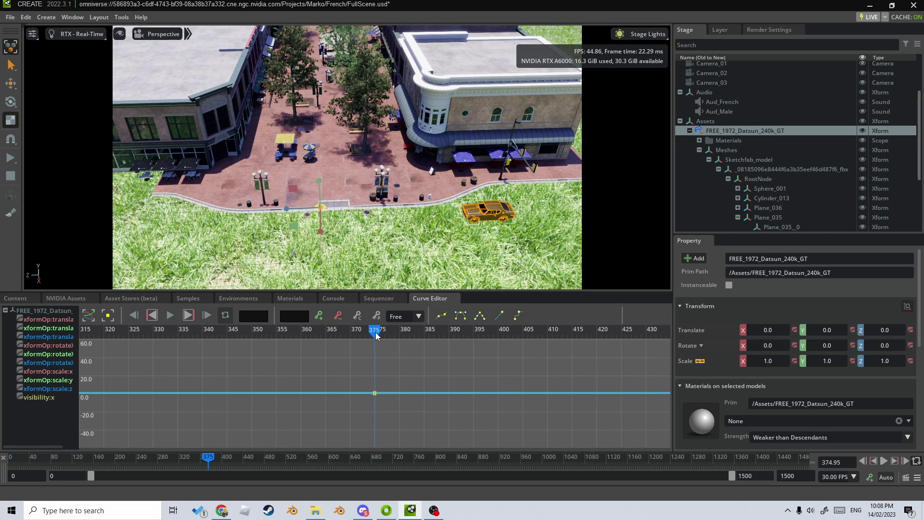
{"action": "left_click_drag", "start_coordinate": [376, 335], "coordinate": [647, 332]}
{"action": "left_click", "coordinate": [461, 334]}
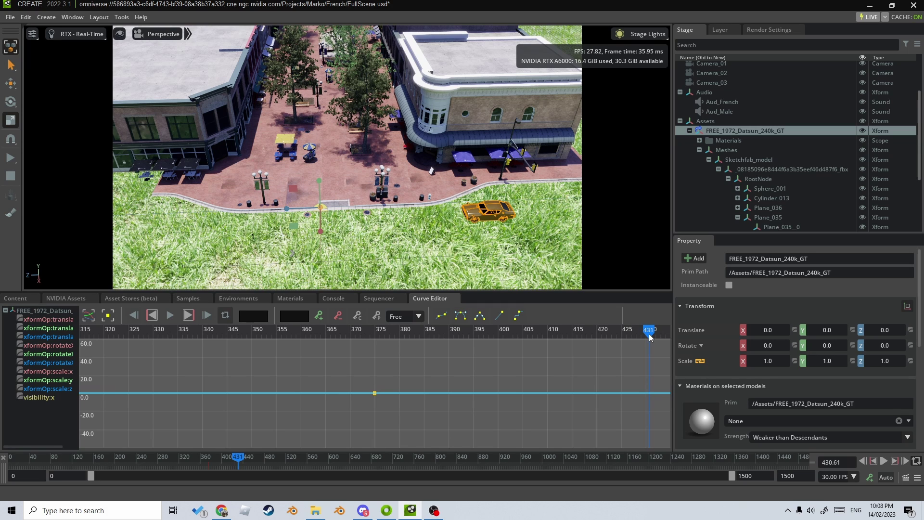
{"action": "key", "text": "w"}
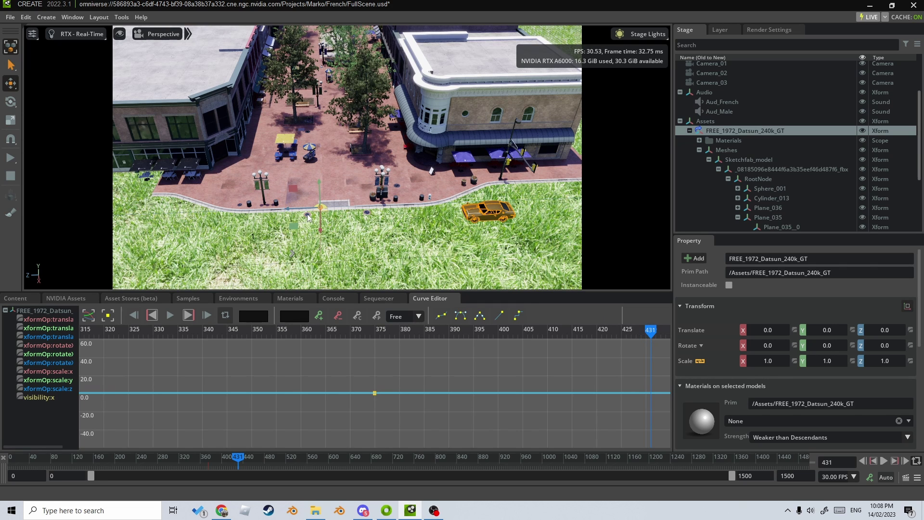
{"action": "left_click_drag", "start_coordinate": [305, 210], "coordinate": [5, 224]}
{"action": "left_click", "coordinate": [318, 316]}
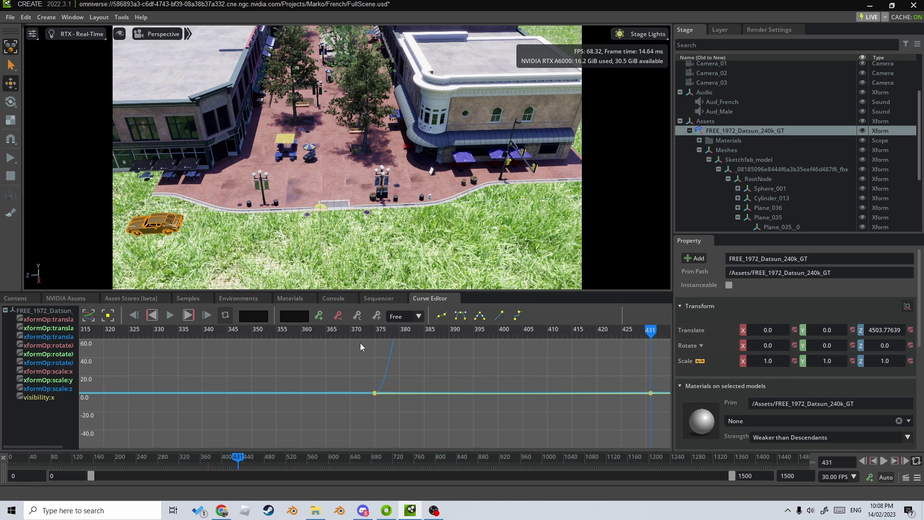
- Frame all the car's curves in the graph and scrub its motion from about frame 372 to 434
{"action": "scroll", "coordinate": [438, 373], "scroll_direction": "down", "scroll_amount": 3}
{"action": "middle_click_drag", "start_coordinate": [448, 361], "coordinate": [359, 410]}
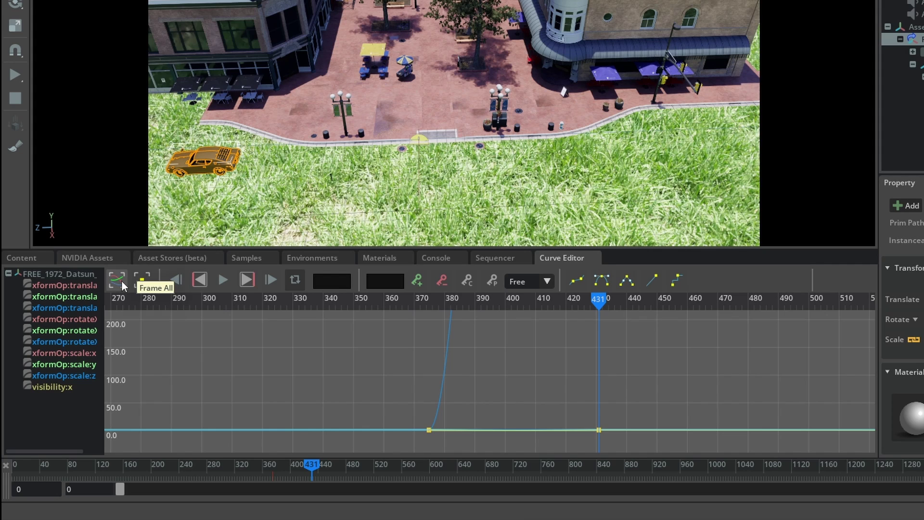
{"action": "left_click", "coordinate": [121, 280]}
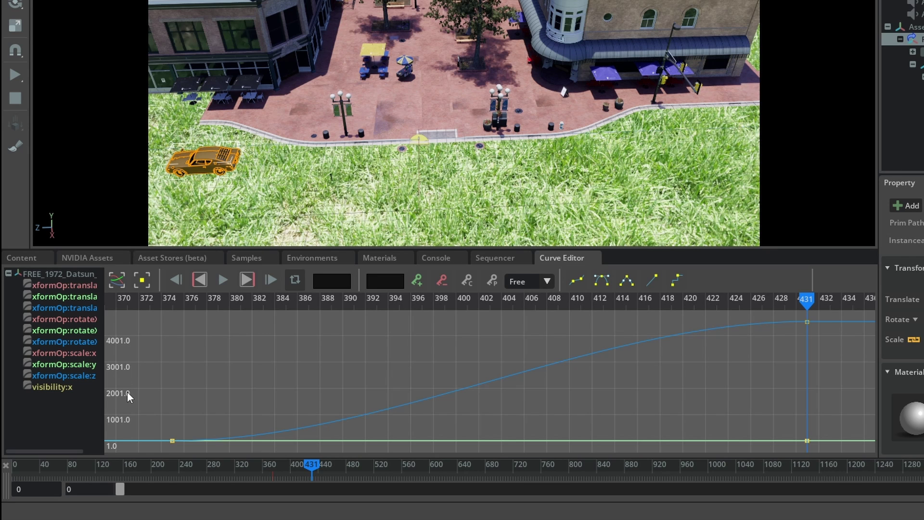
{"action": "left_click_drag", "start_coordinate": [134, 299], "coordinate": [232, 324]}
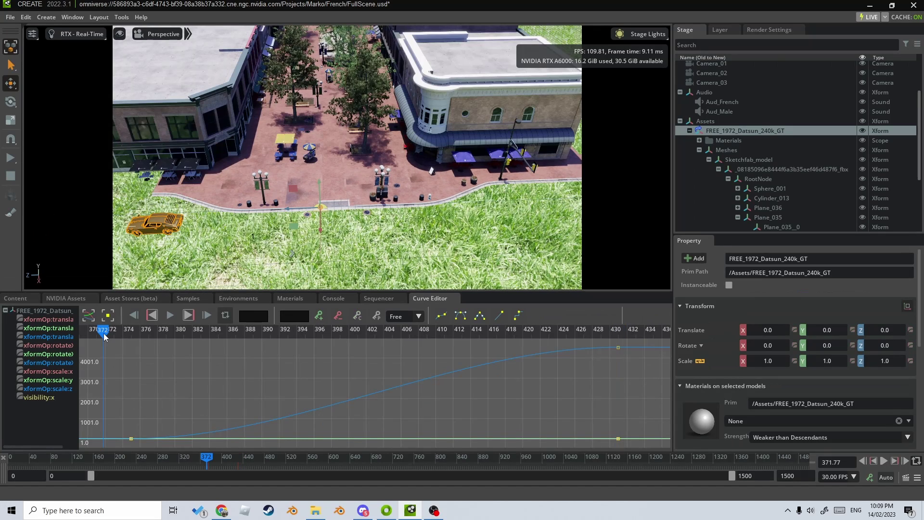
{"action": "left_click_drag", "start_coordinate": [177, 349], "coordinate": [636, 378]}
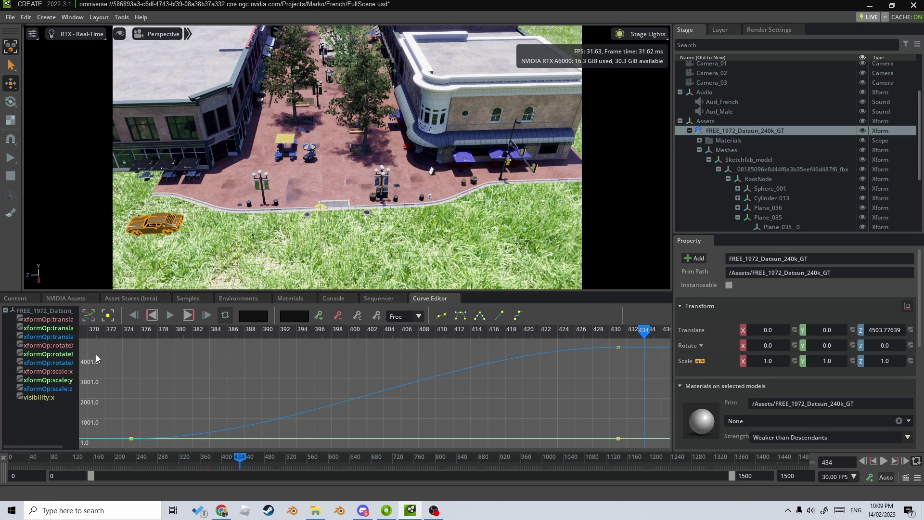
- Select all the car's keys, make their tangents linear, and play the animation from frame 372
{"action": "left_click_drag", "start_coordinate": [100, 340], "coordinate": [640, 444]}
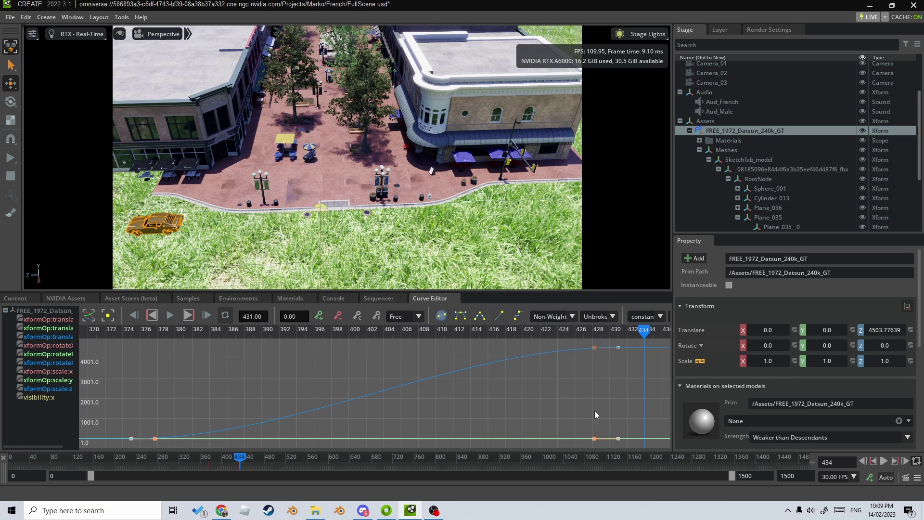
{"action": "left_click", "coordinate": [500, 317]}
{"action": "left_click", "coordinate": [110, 332]}
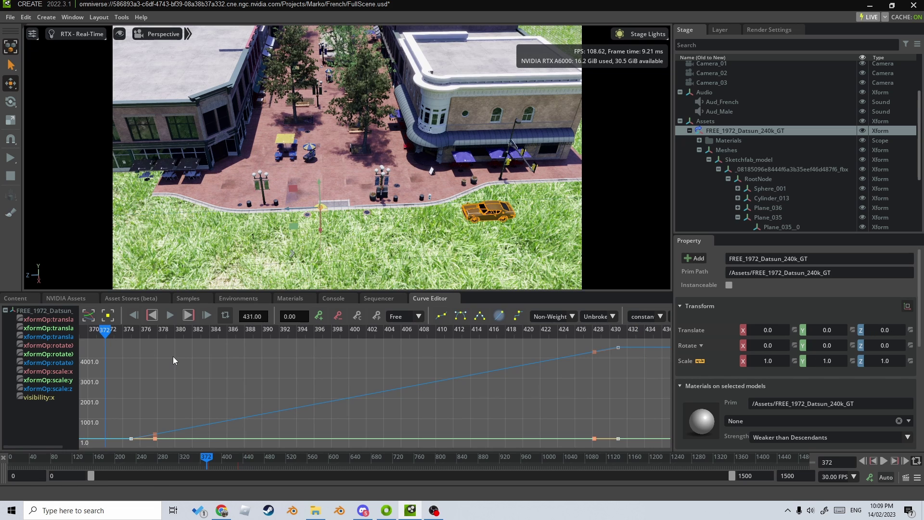
{"action": "key", "text": "space"}
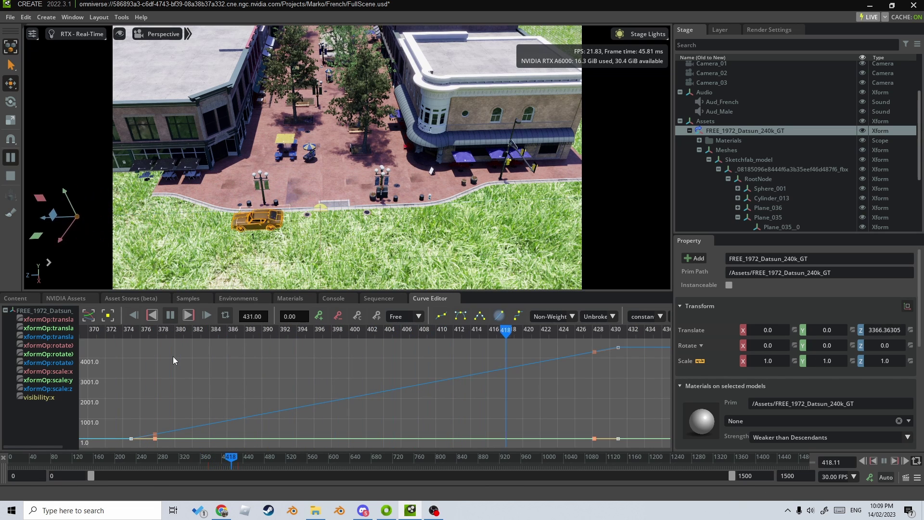
- Restrict curve key movement to Horizontal and move all the car's end keys from frame 431 to frame 512
{"action": "scroll", "coordinate": [415, 400], "scroll_direction": "down", "scroll_amount": 10}
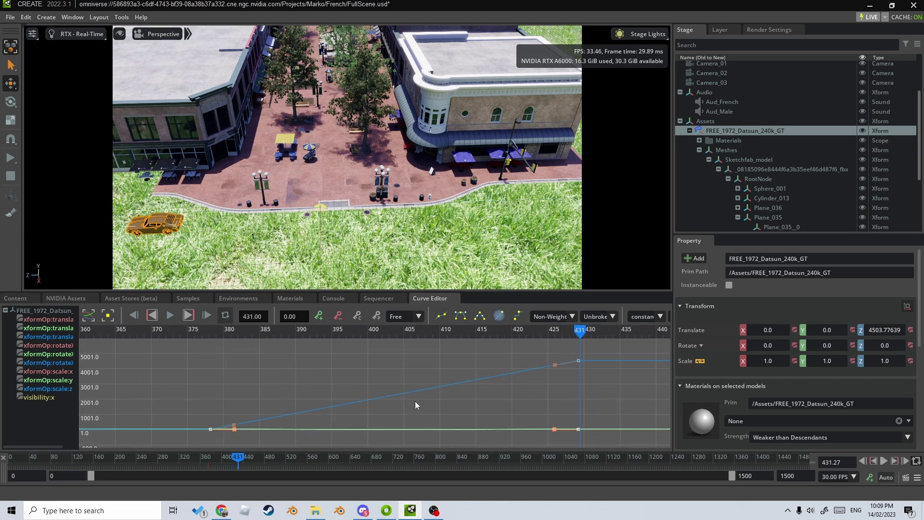
{"action": "left_click_drag", "start_coordinate": [532, 367], "coordinate": [464, 442]}
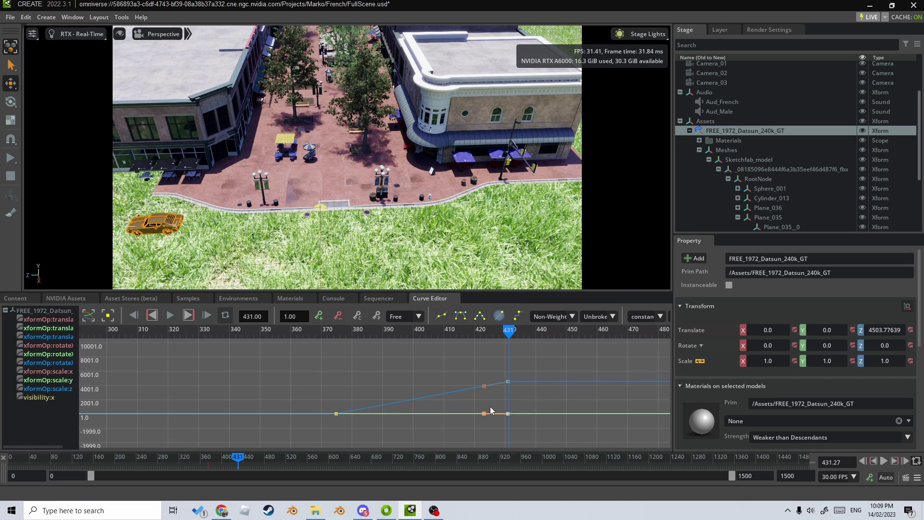
{"action": "left_click", "coordinate": [419, 320]}
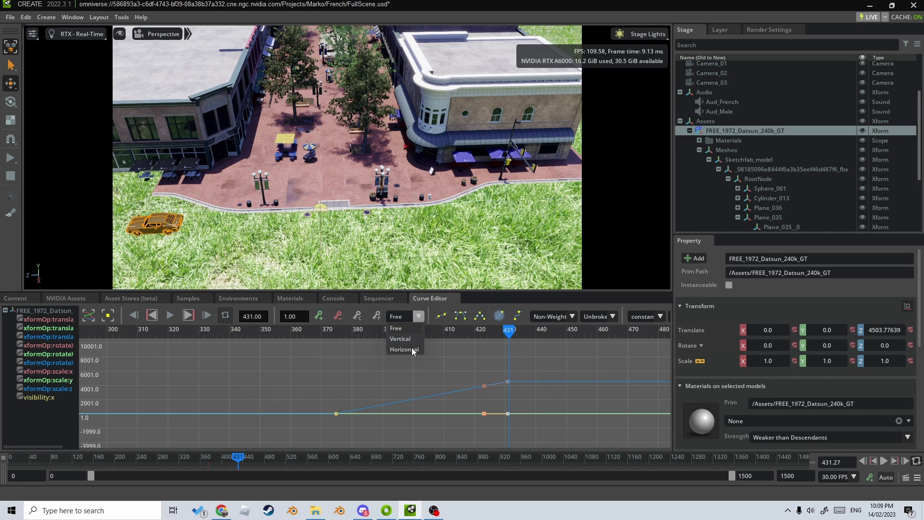
{"action": "left_click", "coordinate": [404, 350]}
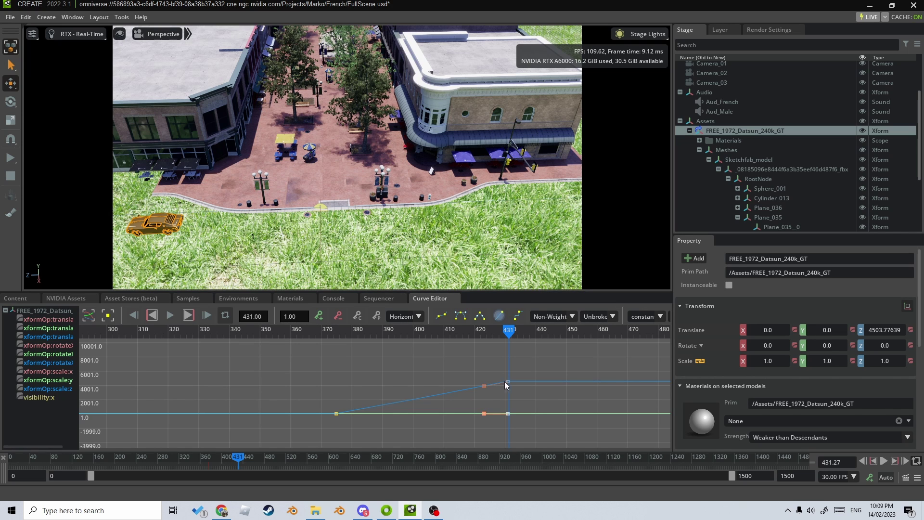
{"action": "mouse_move", "coordinate": [508, 381]}
{"action": "left_mouse_down"}
{"action": "mouse_move", "coordinate": [585, 386]}
{"action": "mouse_move", "coordinate": [478, 388]}
{"action": "mouse_move", "coordinate": [580, 373]}
{"action": "mouse_move", "coordinate": [576, 395]}
{"action": "mouse_move", "coordinate": [578, 381]}
{"action": "mouse_move", "coordinate": [638, 385]}
{"action": "mouse_move", "coordinate": [478, 377]}
{"action": "mouse_move", "coordinate": [431, 450]}
{"action": "left_mouse_up"}
{"action": "left_click_drag", "start_coordinate": [521, 359], "coordinate": [472, 423]}
{"action": "left_click_drag", "start_coordinate": [483, 377], "coordinate": [598, 375]}
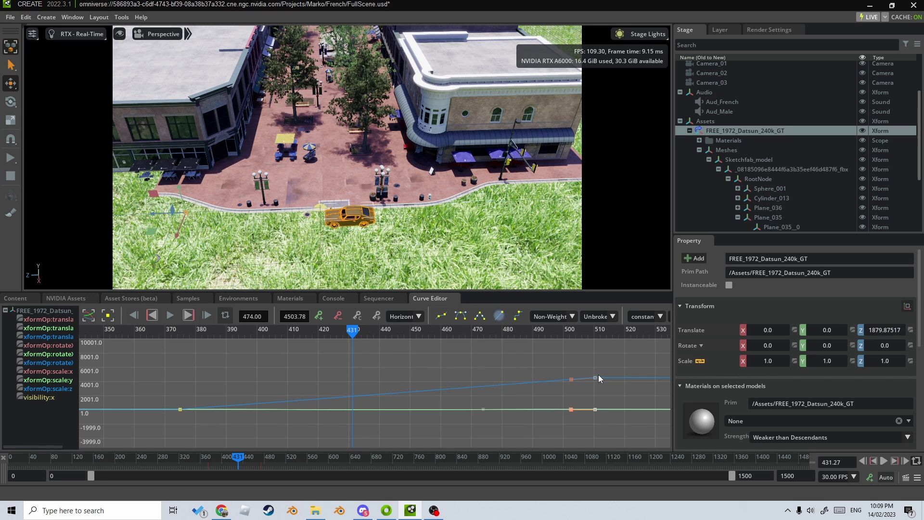
- Play the car's animation from frame 362 past its end keys
{"action": "left_click", "coordinate": [140, 331]}
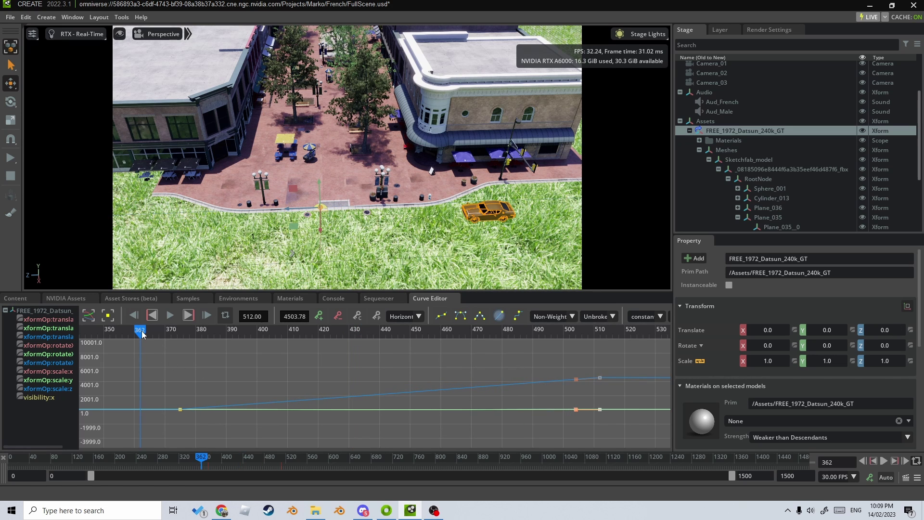
{"action": "key", "text": "space"}
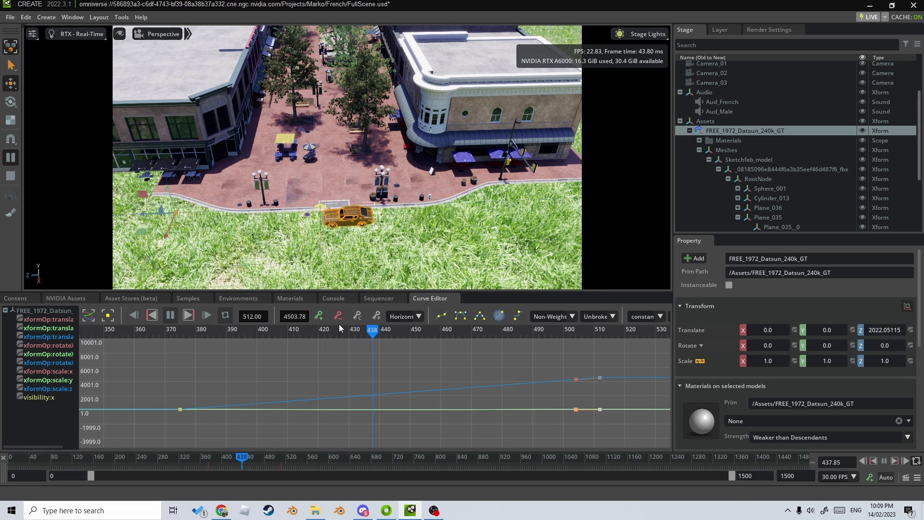
{"action": "key", "text": "space"}
- Turn on the Sequencer's camera view and scrub the Camera_01 shot between about frames 544 and 435
{"action": "left_click", "coordinate": [383, 297]}
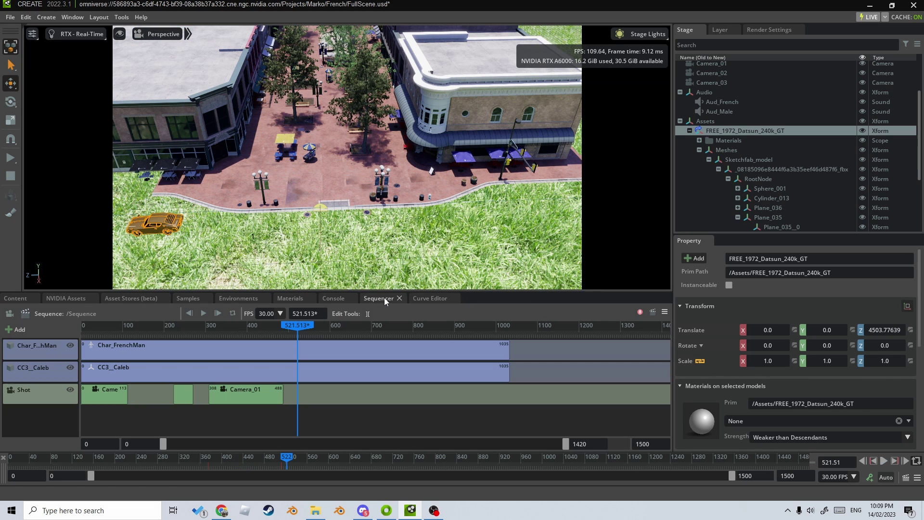
{"action": "left_click", "coordinate": [10, 315]}
{"action": "left_click_drag", "start_coordinate": [258, 327], "coordinate": [306, 330]}
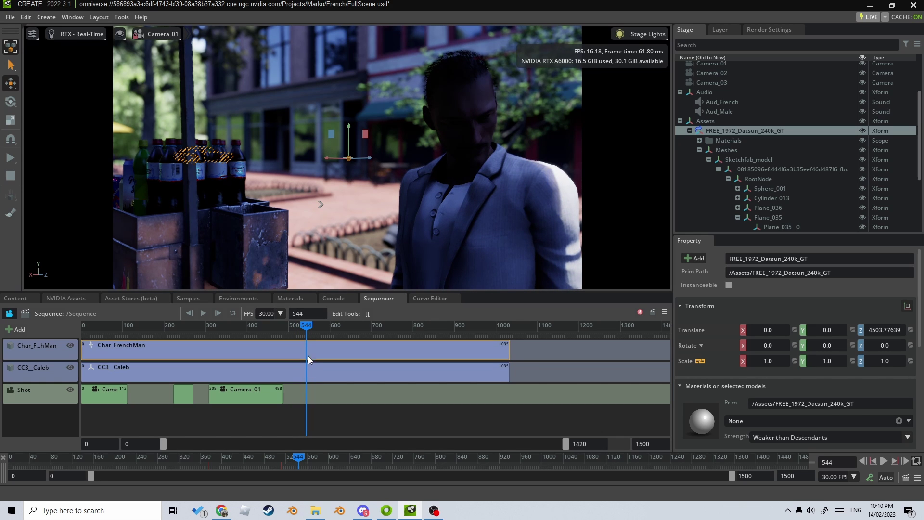
{"action": "left_click_drag", "start_coordinate": [304, 325], "coordinate": [251, 334]}
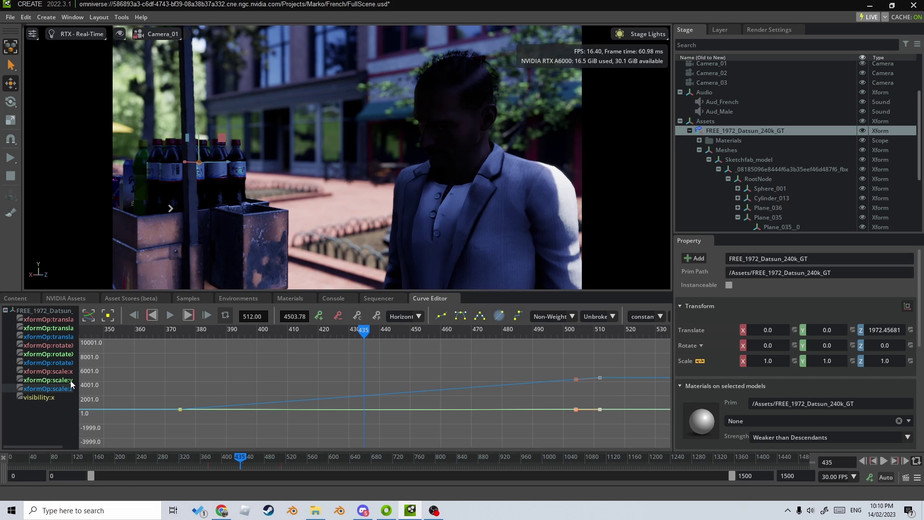
- Select the car's scale X, Y and Z curves in the Curve Editor and delete all their keys
{"action": "left_click", "coordinate": [18, 355]}
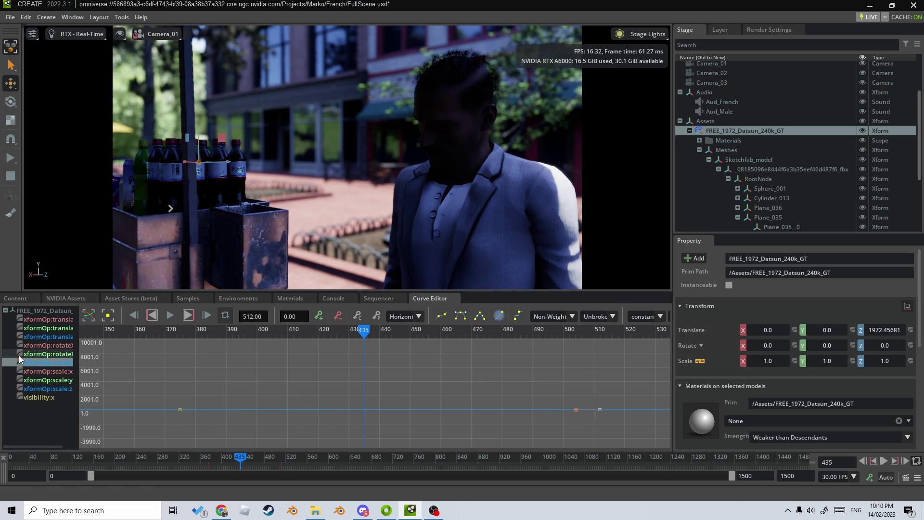
{"action": "left_click", "coordinate": [47, 373]}
{"action": "left_click", "coordinate": [57, 387], "text": "shift"}
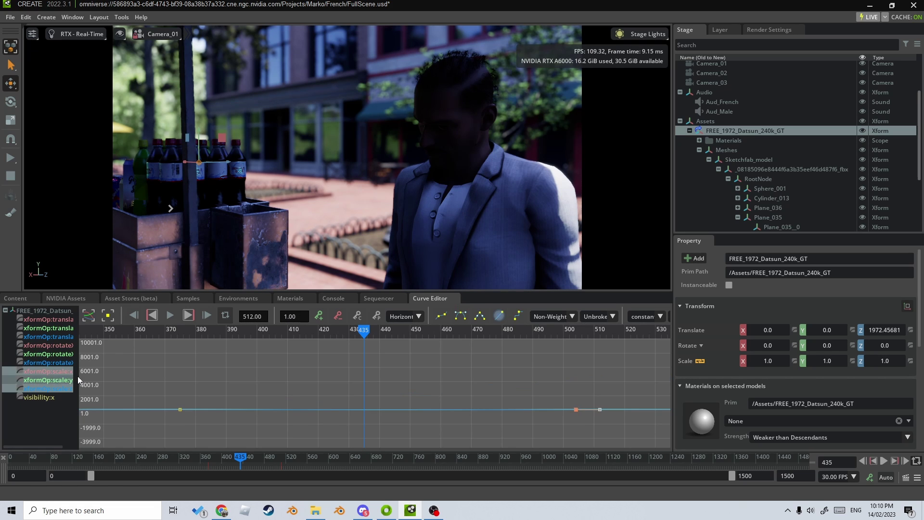
{"action": "left_click_drag", "start_coordinate": [652, 370], "coordinate": [133, 445]}
{"action": "key", "text": "Delete"}
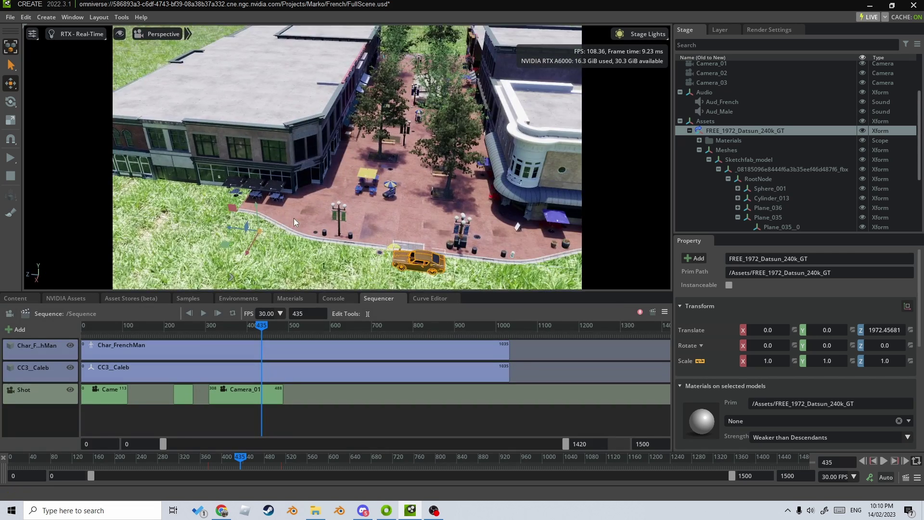
- Set the Datsun car's linked scale to 1.2 on all axes
{"action": "right_click_drag", "start_coordinate": [294, 218], "coordinate": [210, 221]}
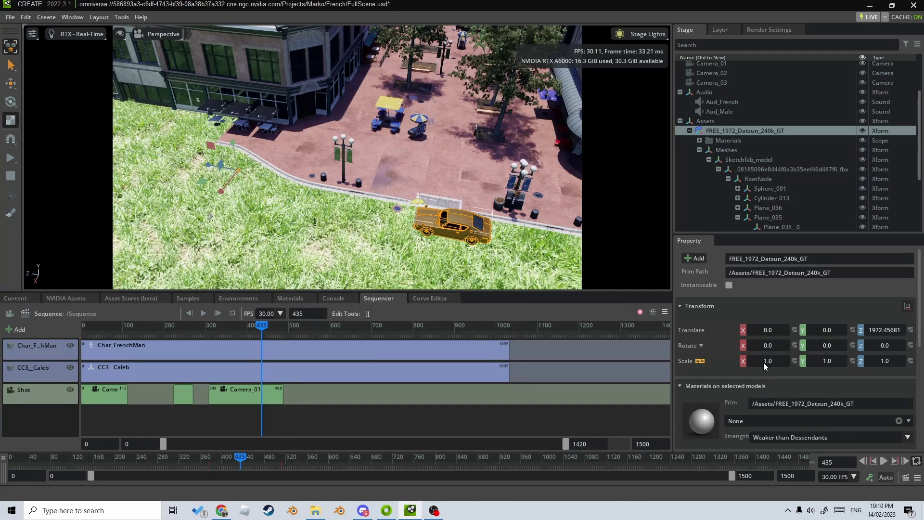
{"action": "double_click", "coordinate": [763, 361]}
{"action": "type", "text": "1.2"}
{"action": "key", "text": "Return"}
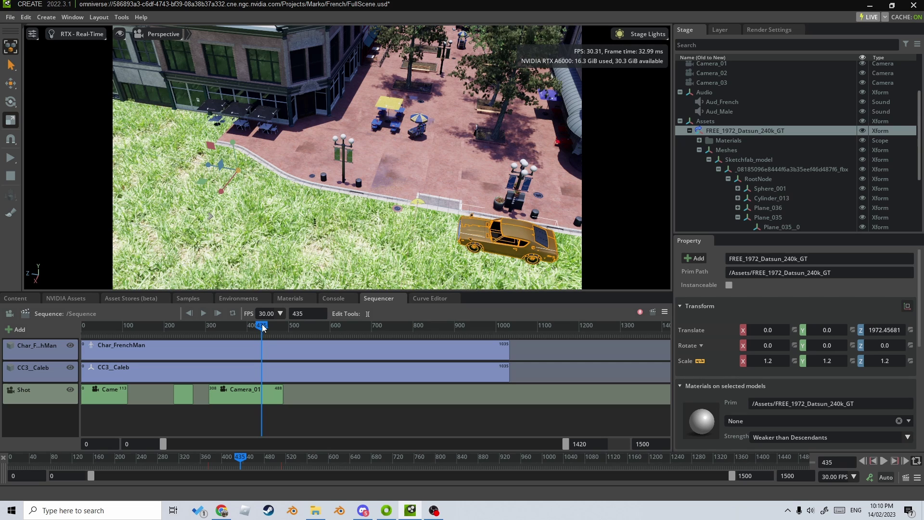
- Frame the car's translate curves at frame 514, restrict key movement to Vertical, and raise the last translate Z key to about 5805
{"action": "left_click", "coordinate": [420, 299]}
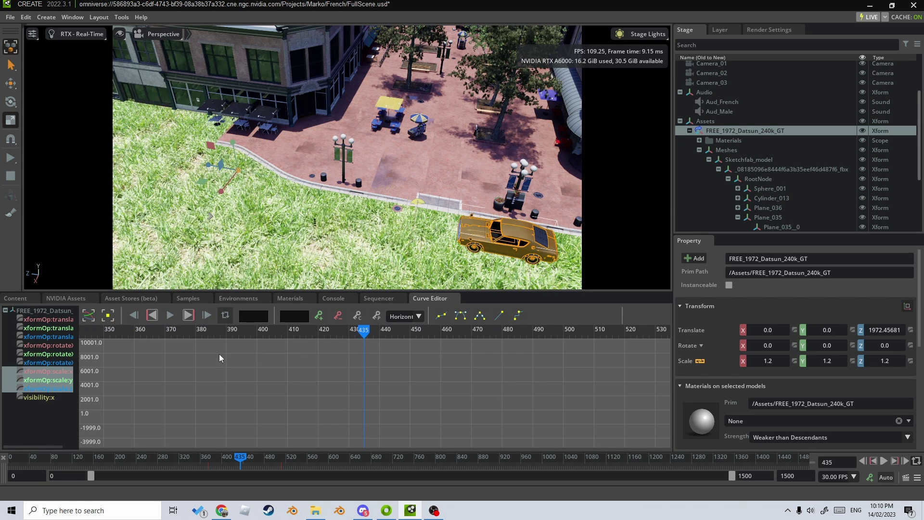
{"action": "left_click_drag", "start_coordinate": [48, 318], "coordinate": [48, 336]}
{"action": "left_click", "coordinate": [88, 315]}
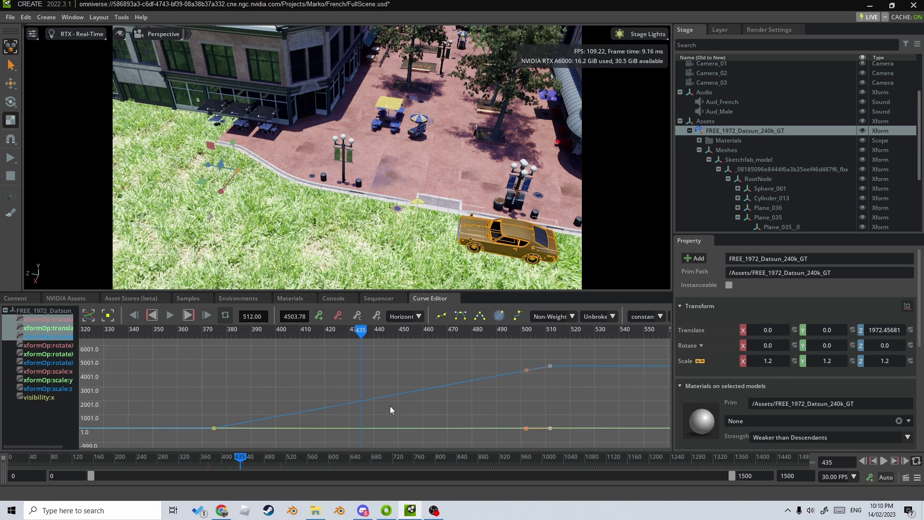
{"action": "scroll", "coordinate": [433, 407], "scroll_direction": "down", "scroll_amount": 1}
{"action": "left_click_drag", "start_coordinate": [556, 351], "coordinate": [499, 393]}
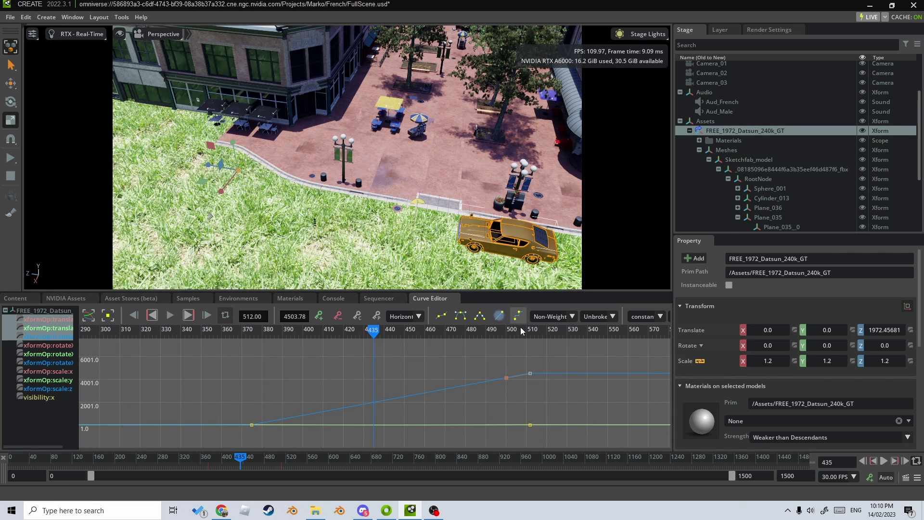
{"action": "left_click_drag", "start_coordinate": [373, 336], "coordinate": [528, 349]}
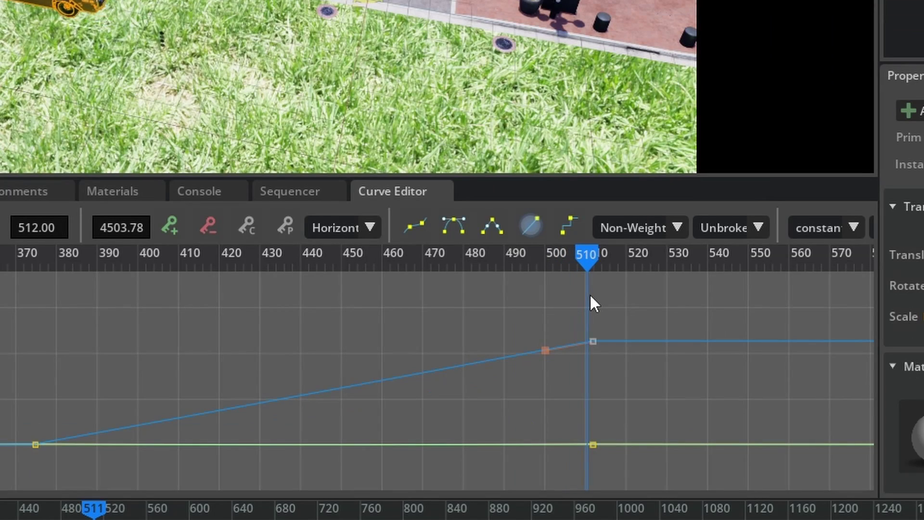
{"action": "left_click_drag", "start_coordinate": [590, 296], "coordinate": [604, 297]}
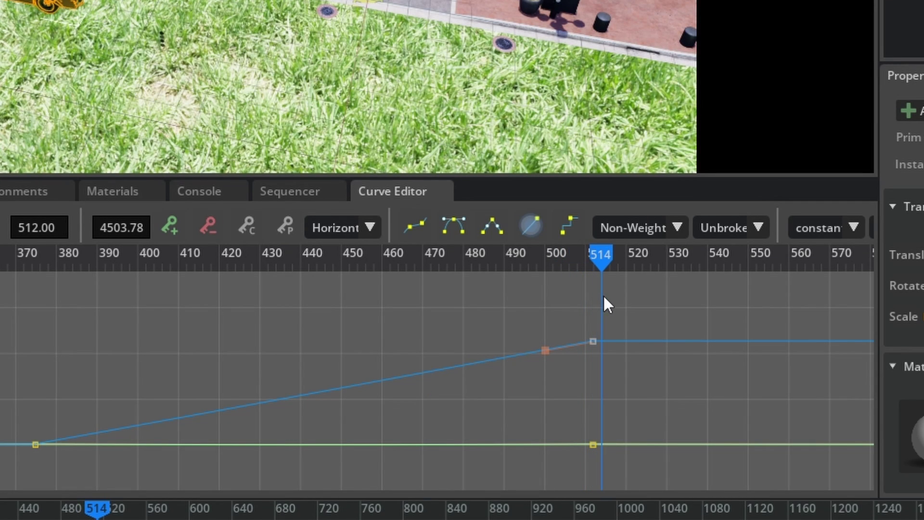
{"action": "left_click", "coordinate": [369, 227]}
{"action": "left_click", "coordinate": [359, 270]}
{"action": "left_click_drag", "start_coordinate": [596, 343], "coordinate": [594, 312]}
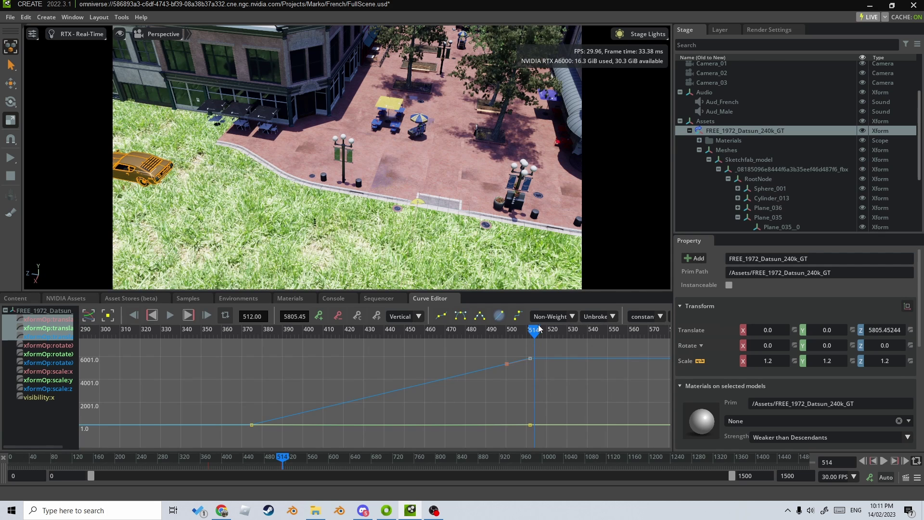
- Try to lower the car's translate keys at frame 375 while viewing frame 370, and undo the move
{"action": "left_click_drag", "start_coordinate": [533, 358], "coordinate": [273, 433]}
{"action": "right_click_drag", "start_coordinate": [251, 235], "coordinate": [239, 235]}
{"action": "left_click_drag", "start_coordinate": [239, 235], "coordinate": [299, 229], "text": "alt"}
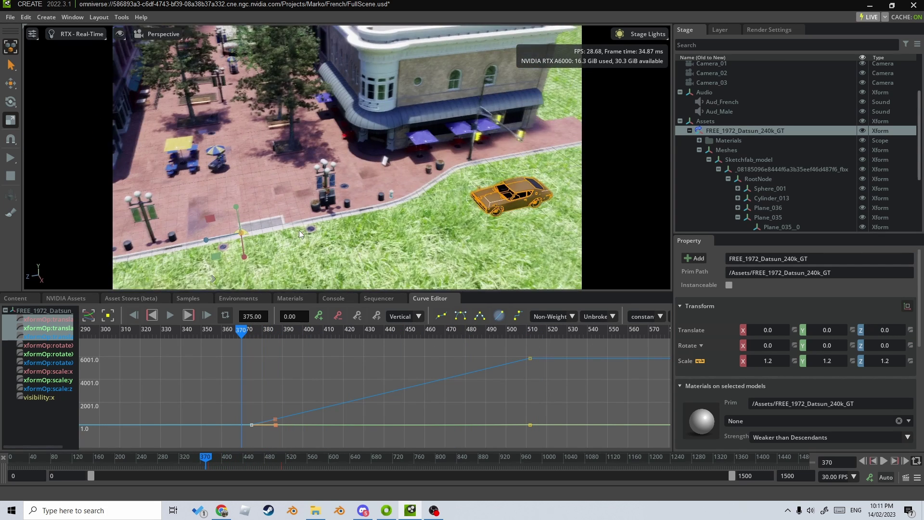
{"action": "left_click_drag", "start_coordinate": [251, 425], "coordinate": [253, 434]}
{"action": "key", "text": "ctrl+z"}
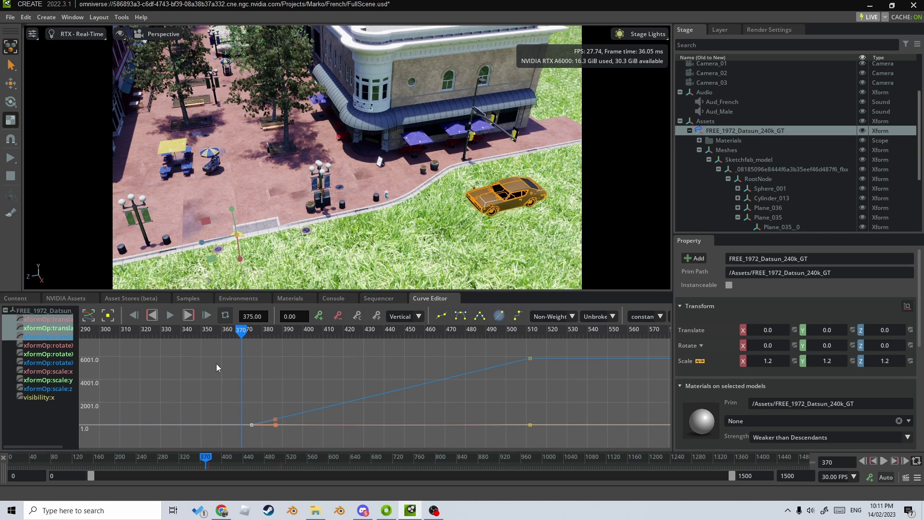
- Isolate the translate Z curve and lower its key at frame 375 to about -1133.72
{"action": "left_click", "coordinate": [283, 402]}
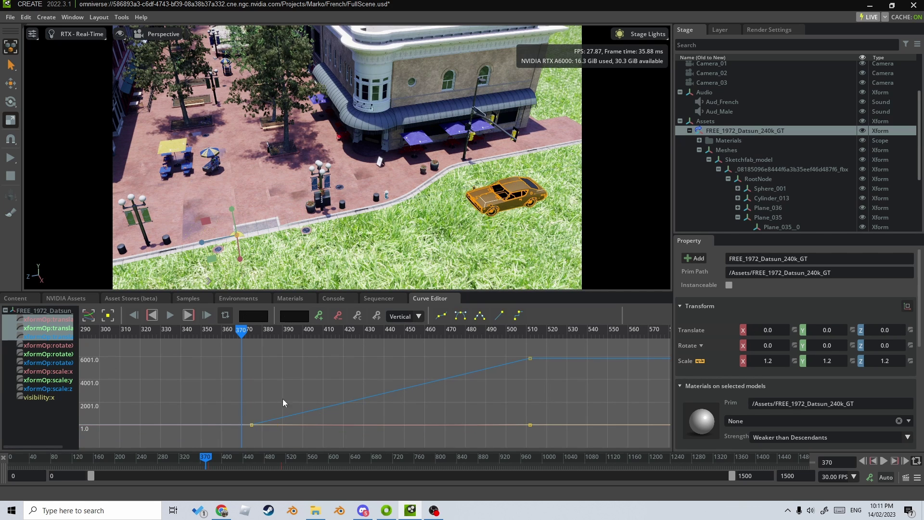
{"action": "mouse_move", "coordinate": [289, 393]}
{"action": "left_mouse_down"}
{"action": "mouse_move", "coordinate": [220, 437]}
{"action": "mouse_move", "coordinate": [293, 376]}
{"action": "mouse_move", "coordinate": [226, 444]}
{"action": "mouse_move", "coordinate": [253, 437]}
{"action": "left_mouse_up"}
{"action": "left_click", "coordinate": [64, 335]}
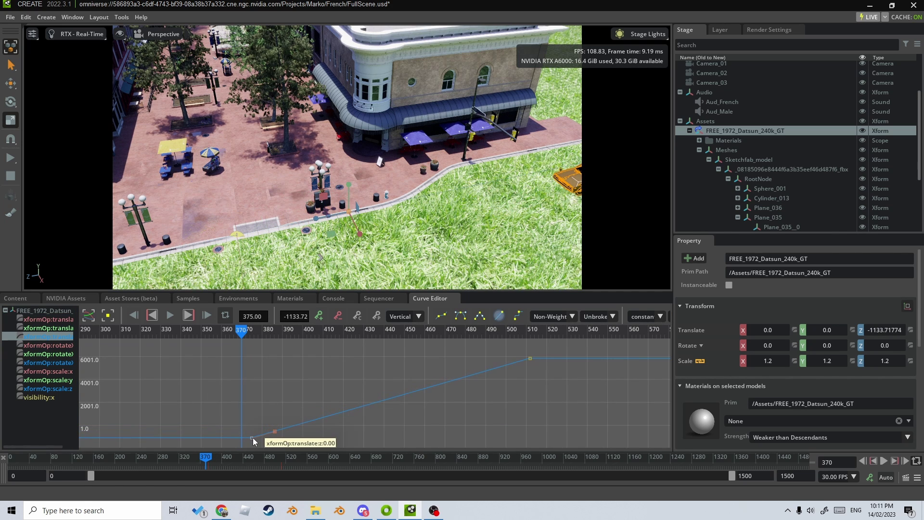
- Play the car's lengthened drive from before frame 375 to about frame 531, following it across the plaza
{"action": "left_click", "coordinate": [192, 330]}
{"action": "left_click", "coordinate": [170, 315]}
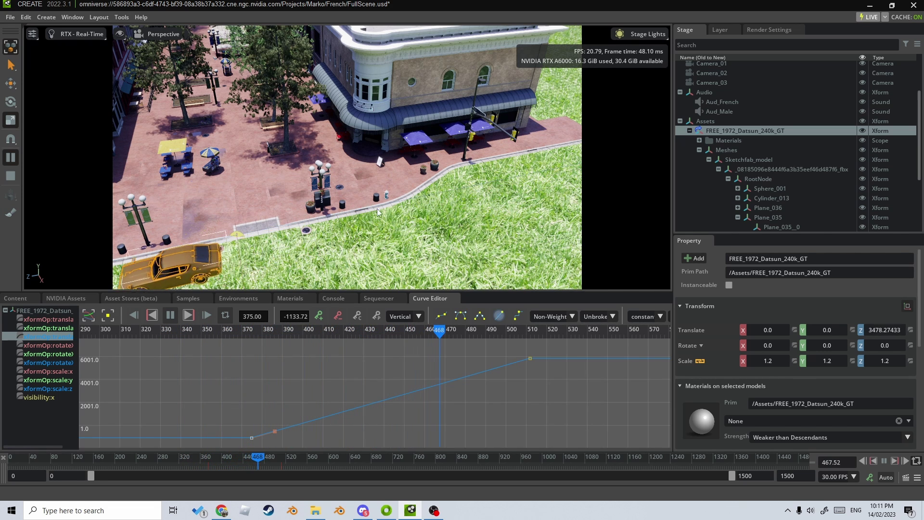
{"action": "right_click_drag", "start_coordinate": [377, 209], "coordinate": [313, 212]}
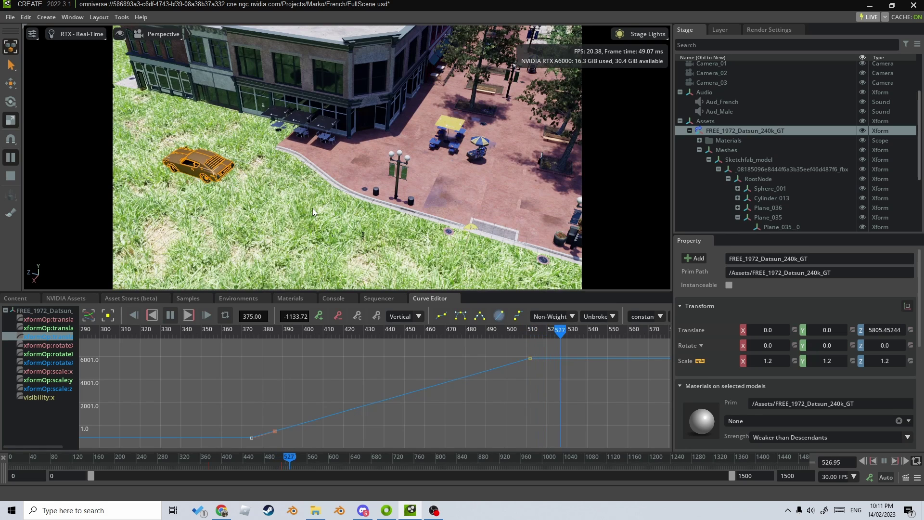
{"action": "key", "text": "space"}
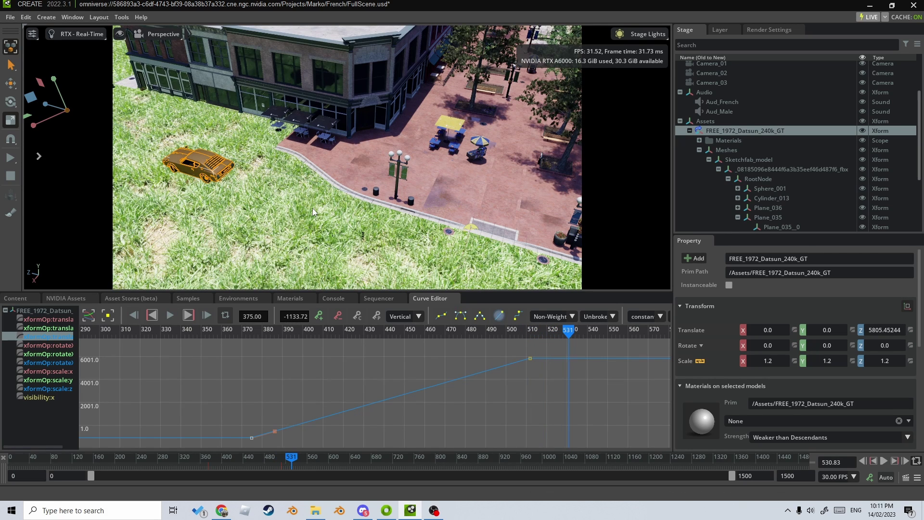